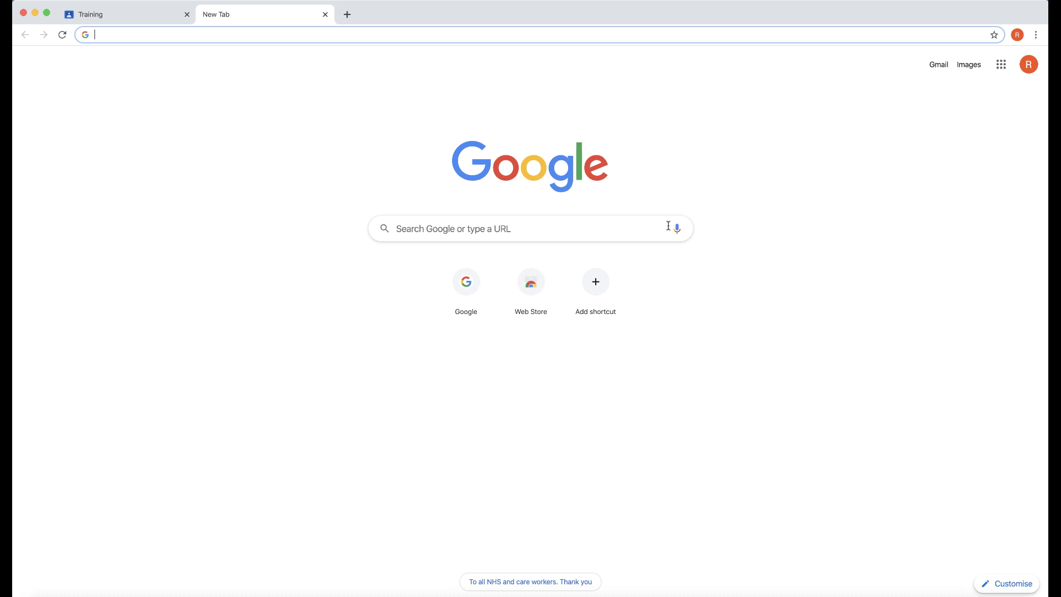
- Open Google Calendar from the Google apps grid and start an event on Thursday 2 April at 12:30
{"action": "left_click", "coordinate": [1001, 64]}
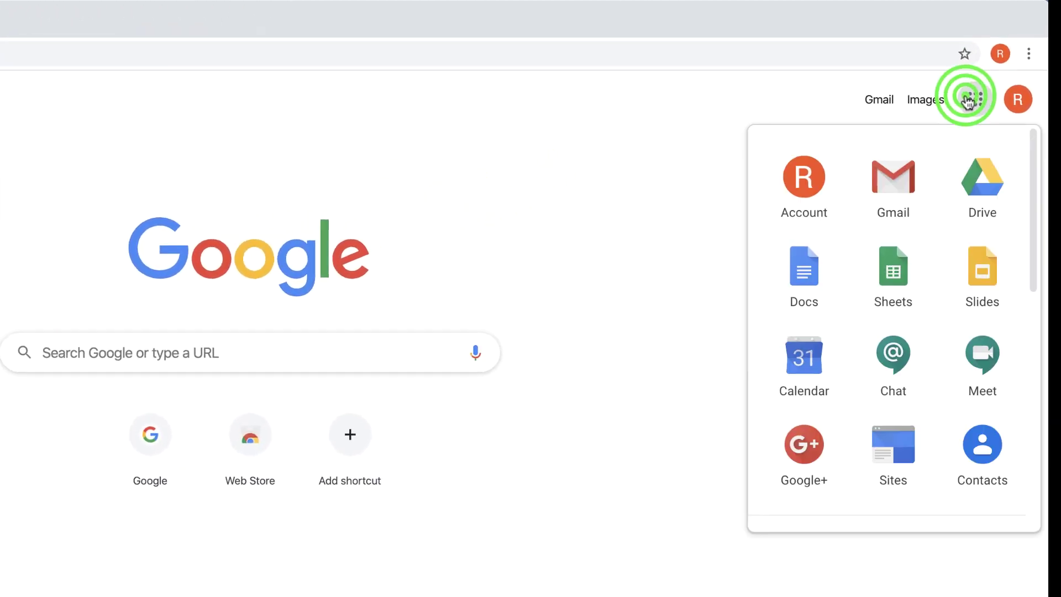
{"action": "left_click", "coordinate": [805, 356]}
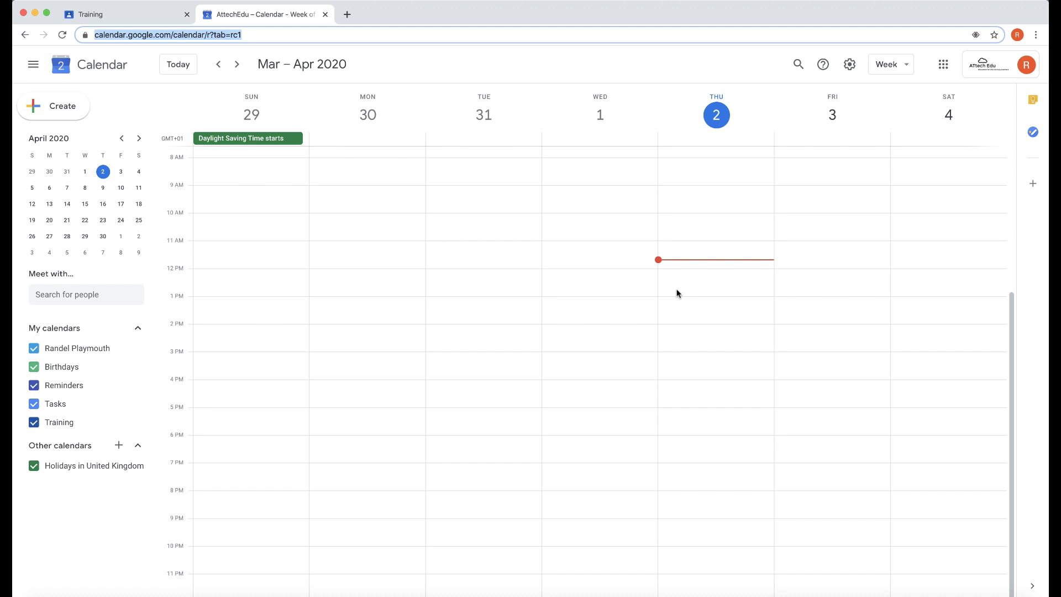
{"action": "left_click", "coordinate": [694, 283]}
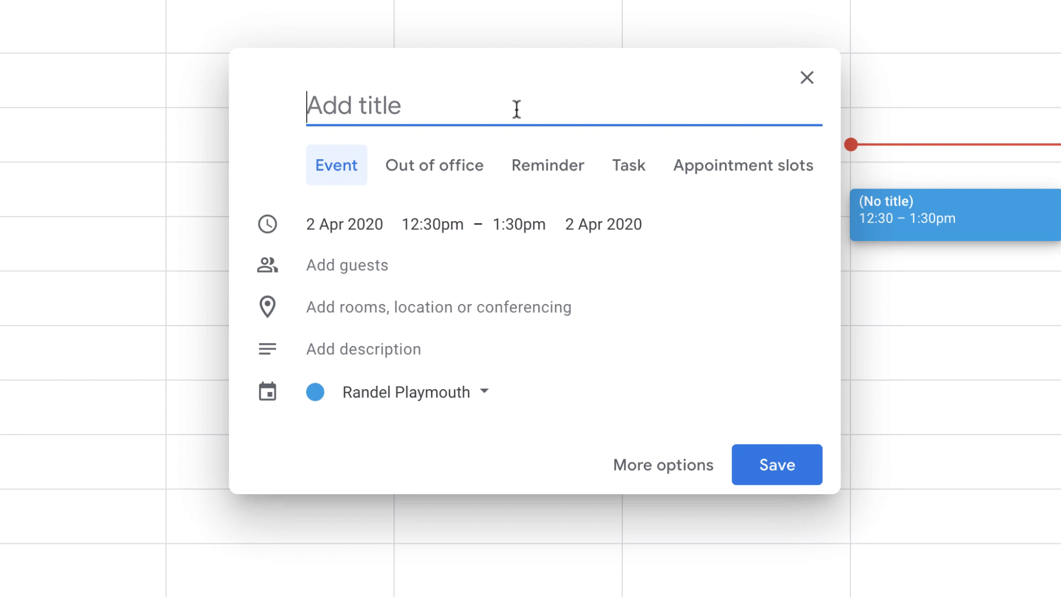
- Title the event 'Hangout Meet with My Class' and open its full details page
{"action": "type", "text": "Hangout Meet with My Class"}
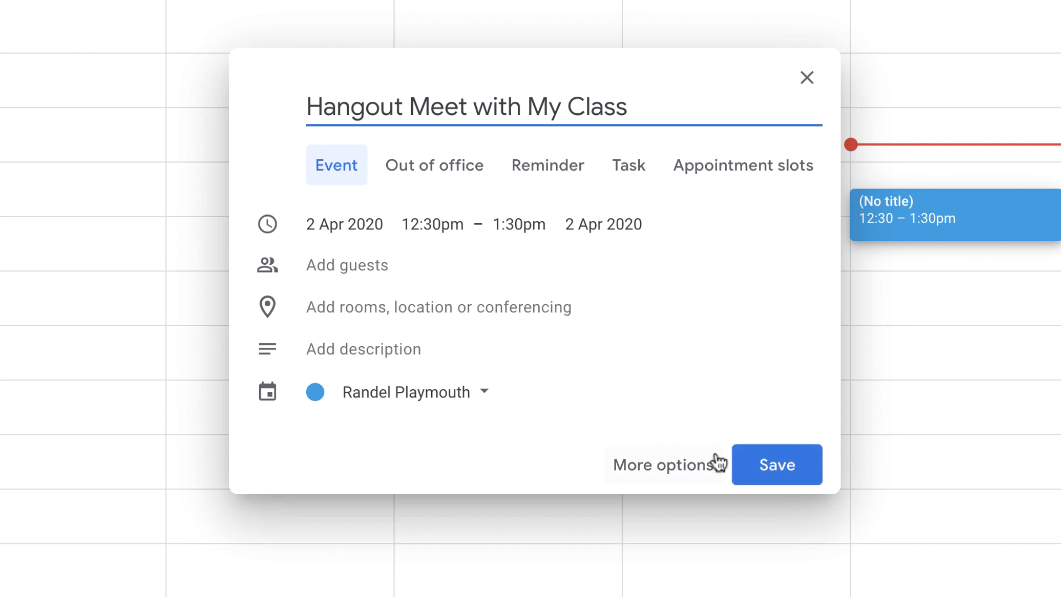
{"action": "left_click", "coordinate": [719, 463]}
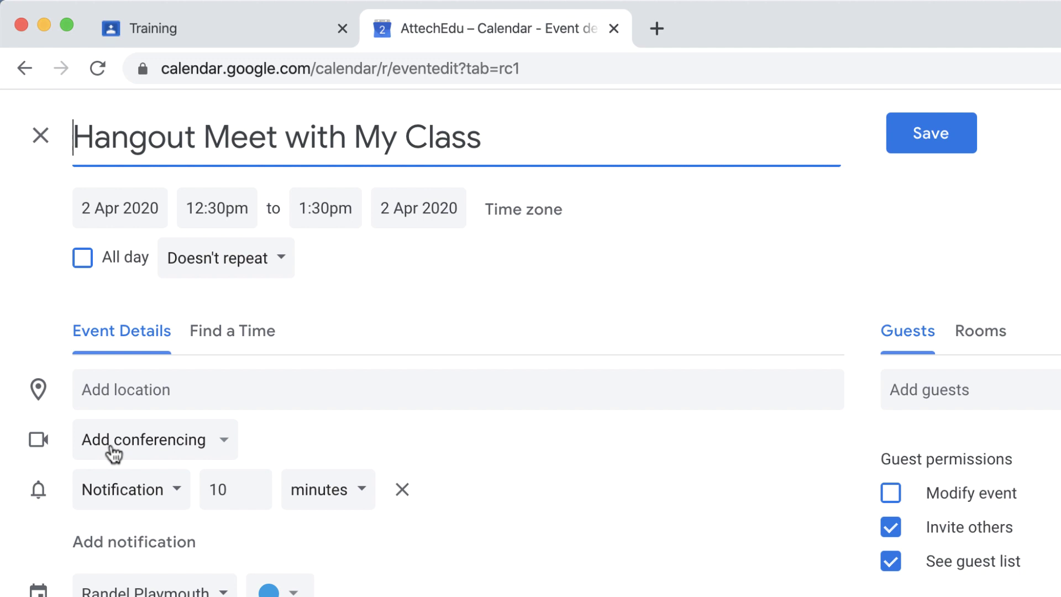
- Add a Hangouts Meet link to the event, copy its meet.google.com URL, and save the event
{"action": "left_click", "coordinate": [149, 446]}
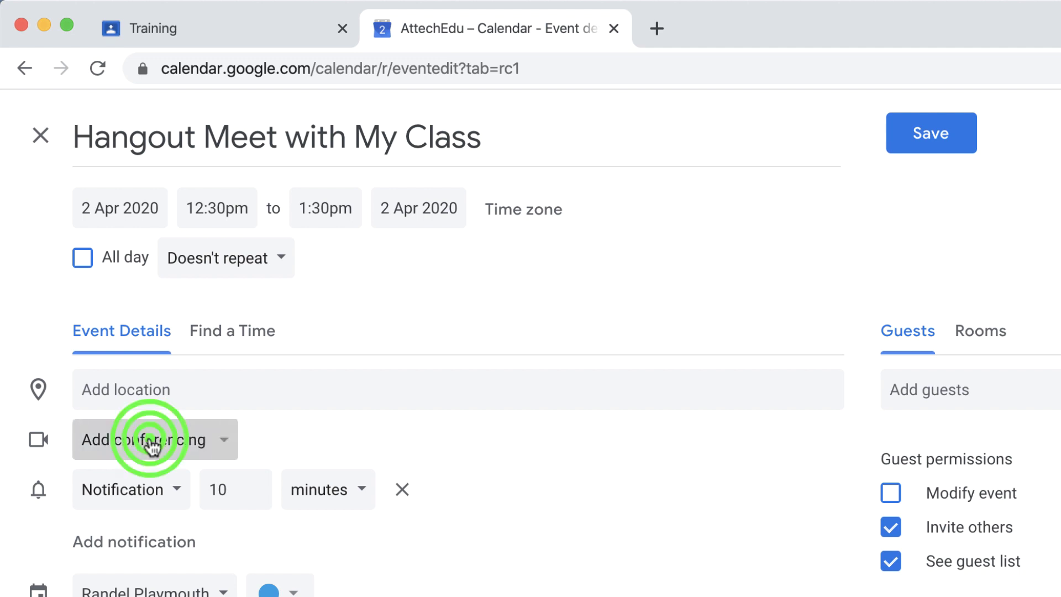
{"action": "left_click", "coordinate": [182, 504]}
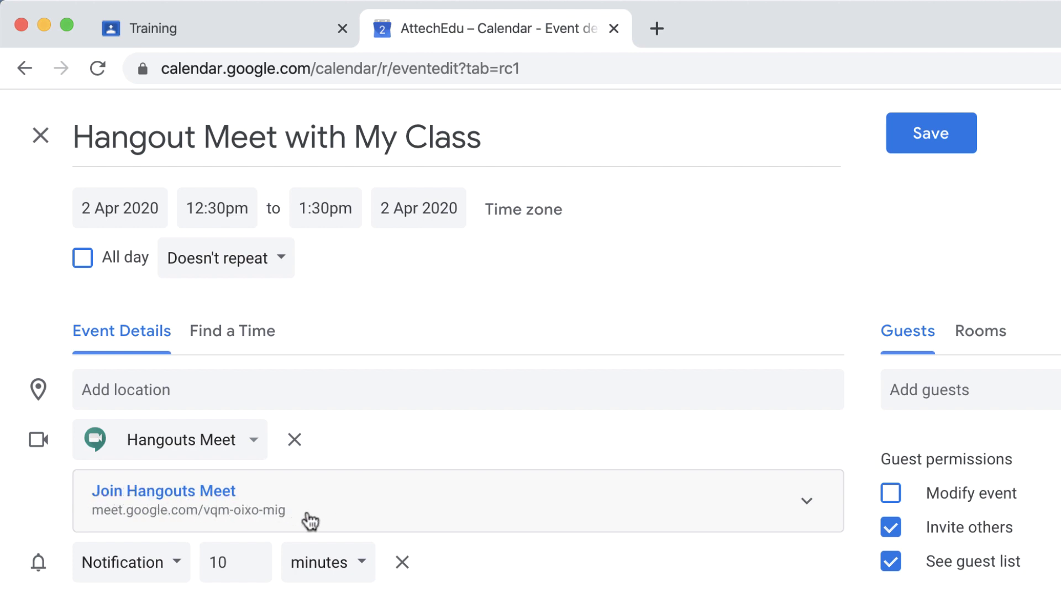
{"action": "left_click_drag", "start_coordinate": [306, 508], "coordinate": [88, 524]}
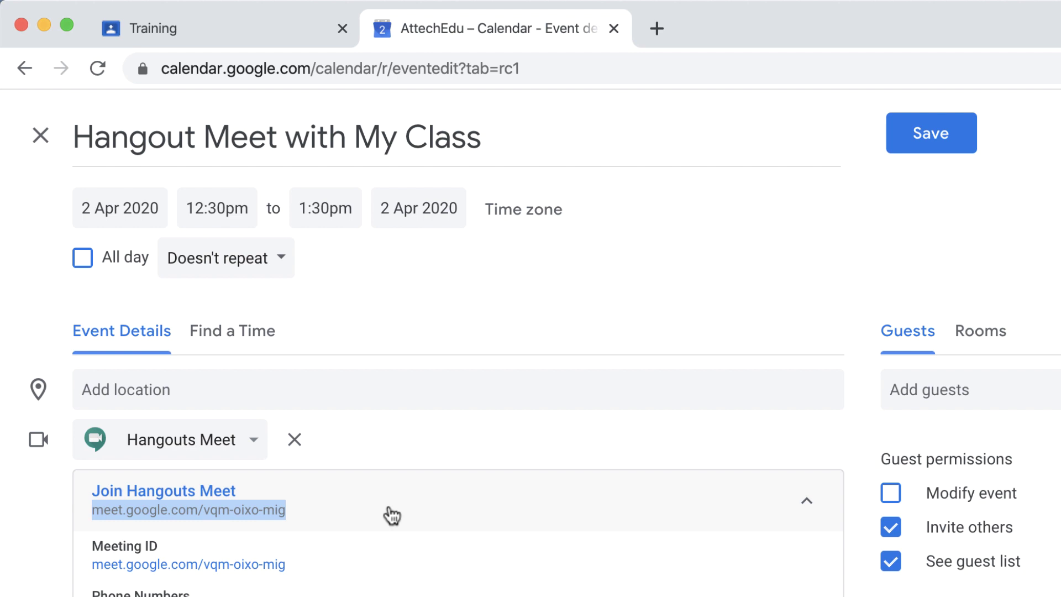
{"action": "left_click", "coordinate": [934, 137]}
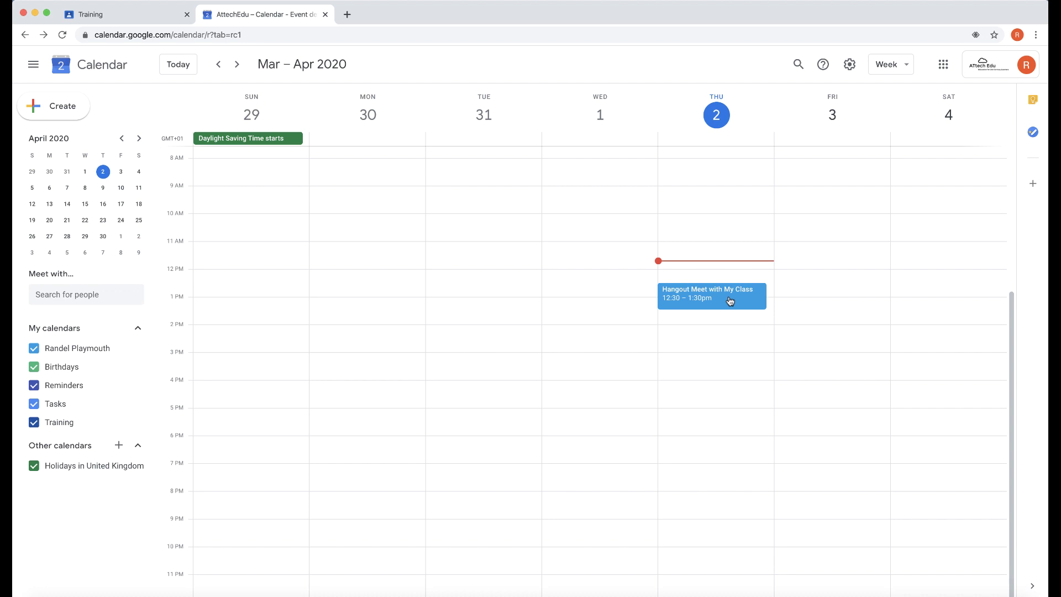
- Create a new Training class assignment titled 'Class Hangout Meet (2nd April 2020)'
{"action": "left_click", "coordinate": [124, 16]}
{"action": "left_click", "coordinate": [502, 65]}
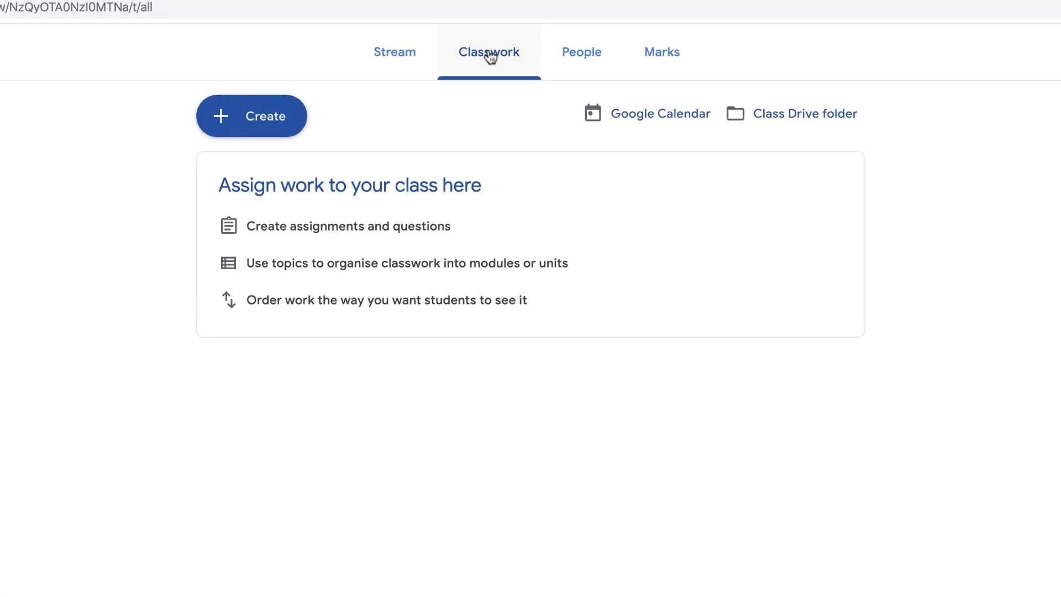
{"action": "left_click", "coordinate": [258, 116]}
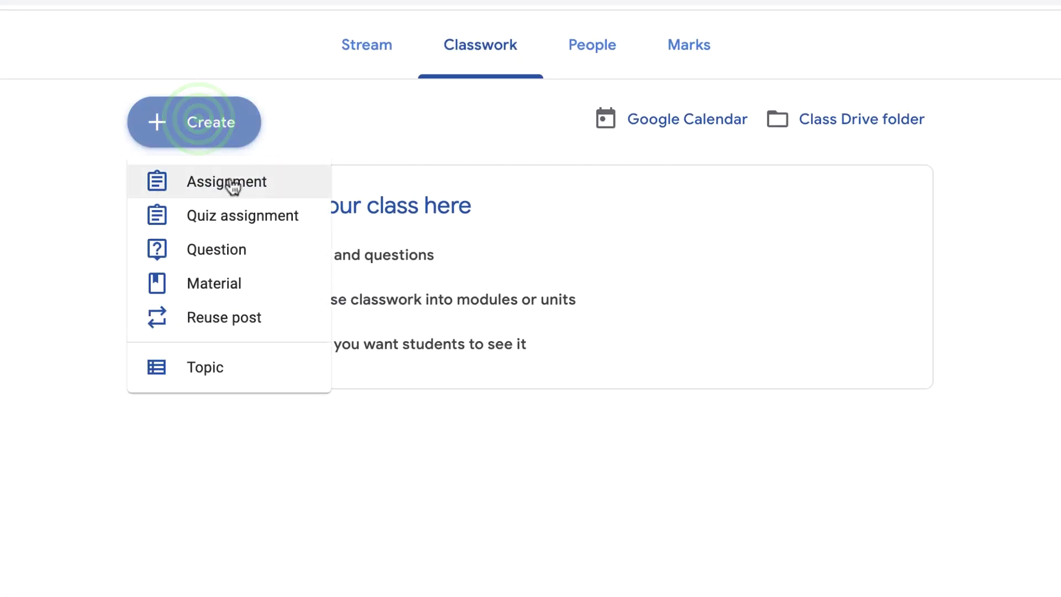
{"action": "left_click", "coordinate": [231, 184]}
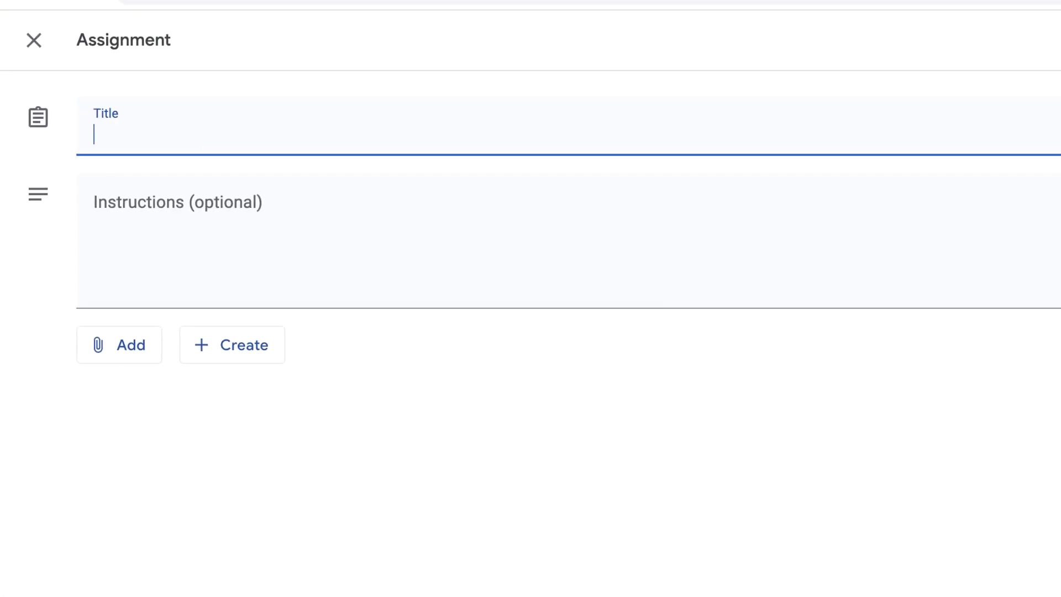
{"action": "type", "text": "Class Hangout Meet ("}
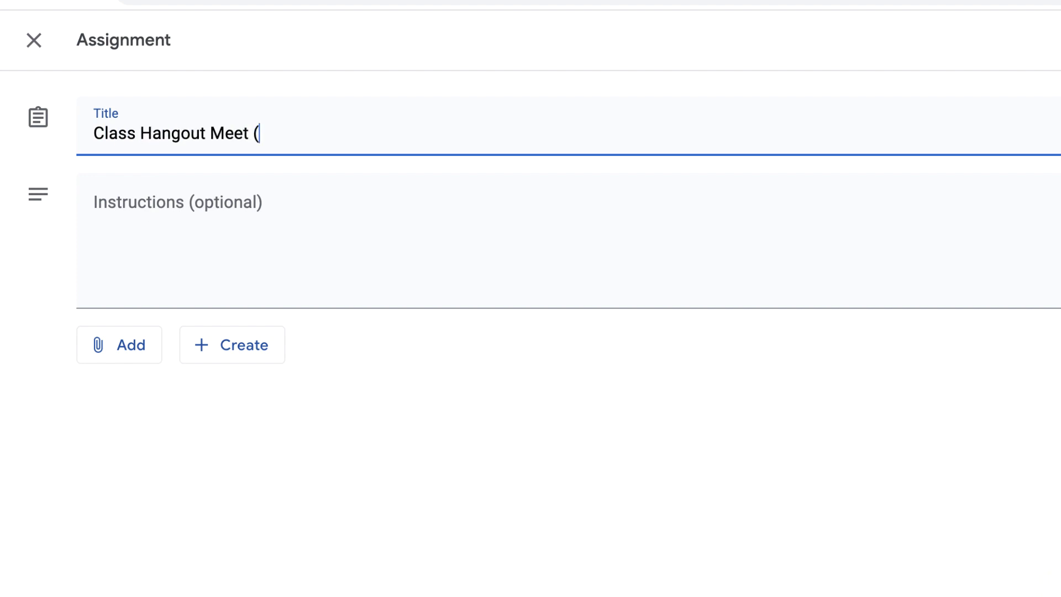
{"action": "type", "text": "2nd April 2020)"}
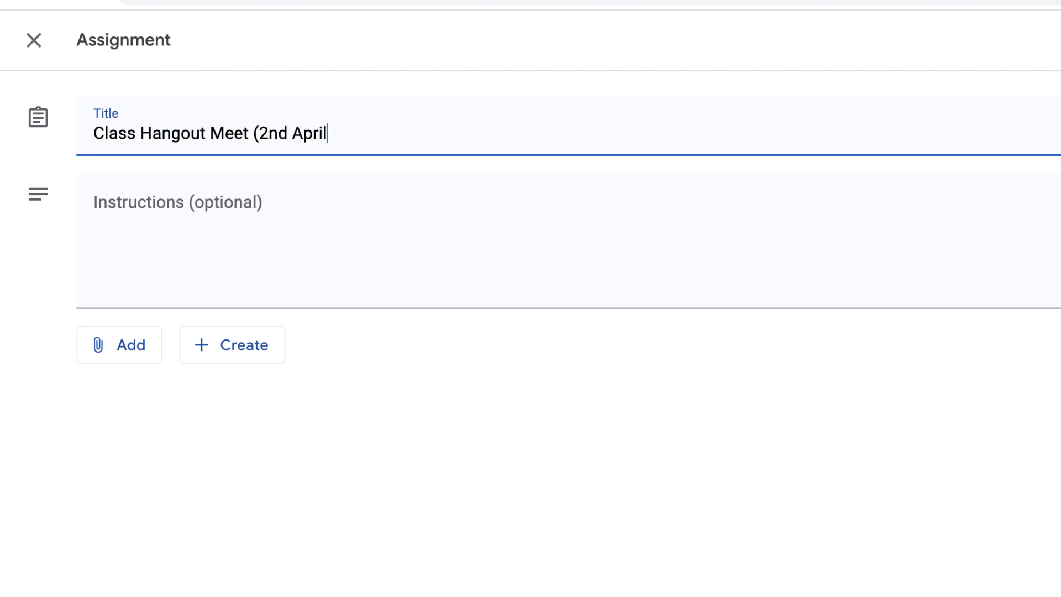
{"action": "left_click", "coordinate": [541, 225]}
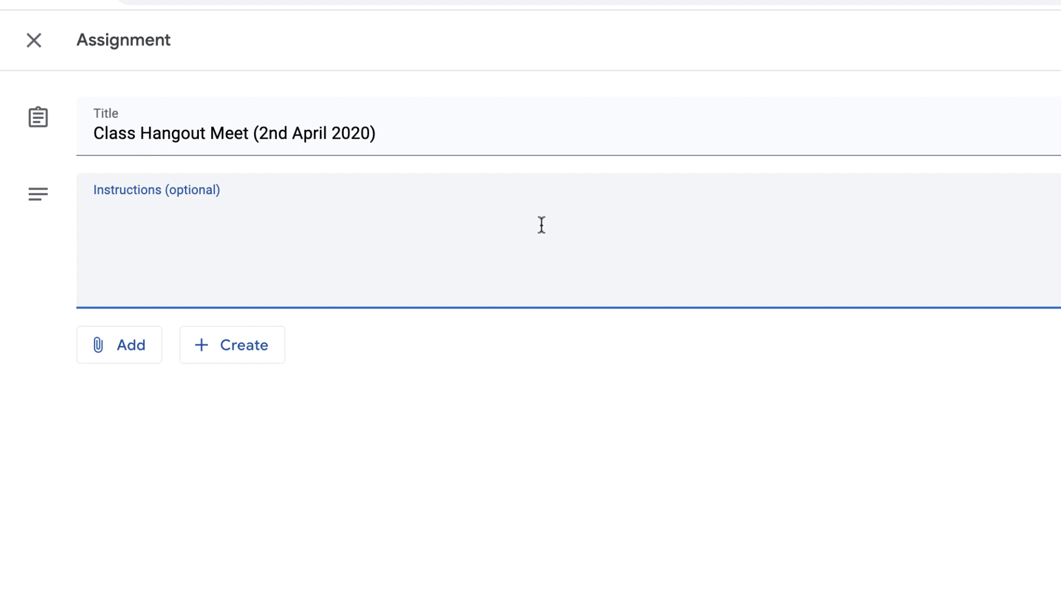
{"action": "left_click", "coordinate": [135, 342]}
- Attach the copied Meet URL to the assignment as a link
{"action": "left_click", "coordinate": [161, 412]}
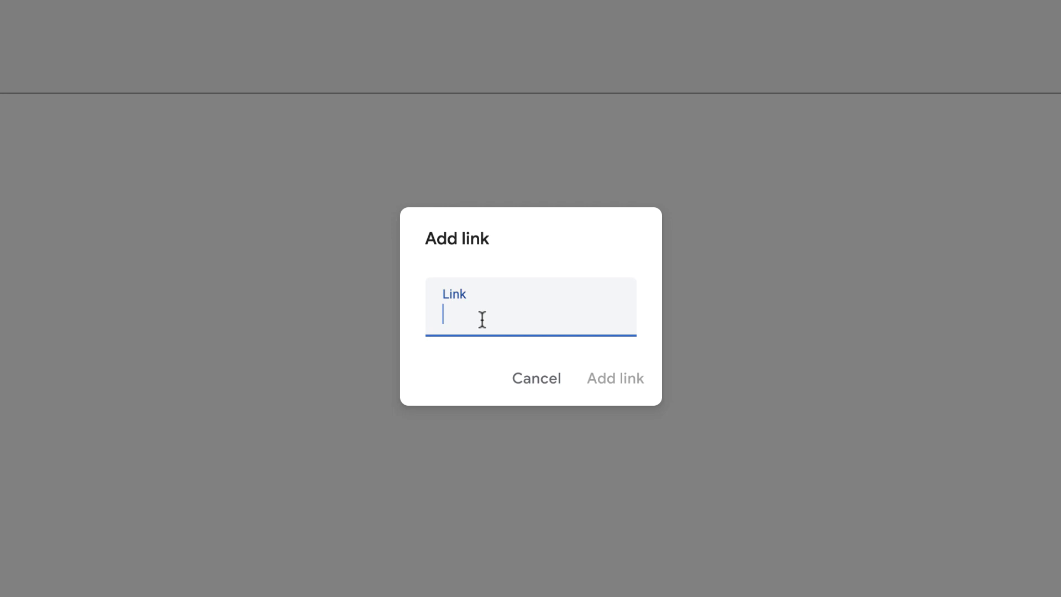
{"action": "key", "text": "ctrl+v"}
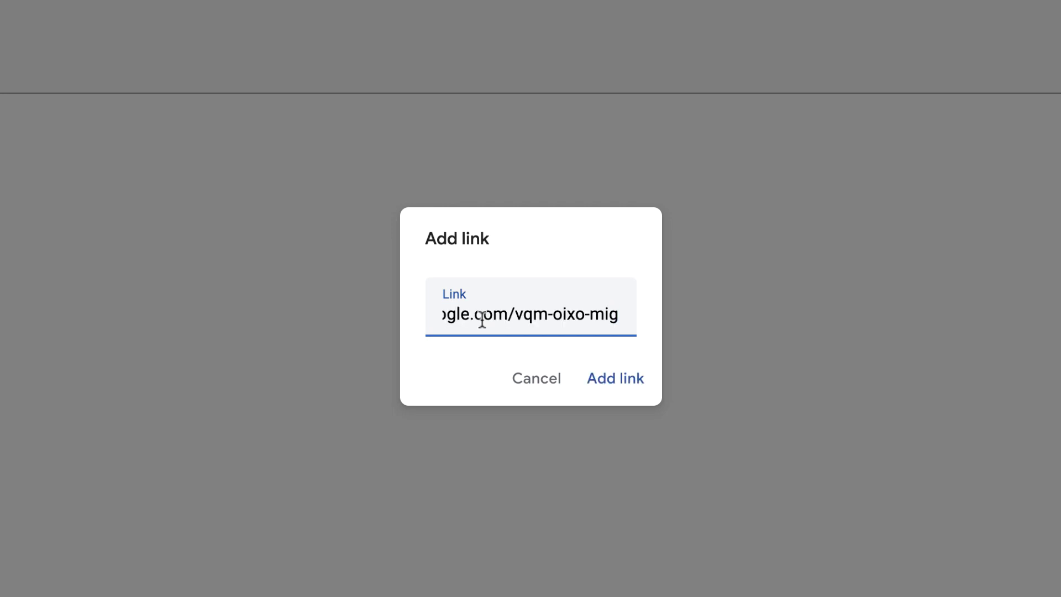
{"action": "left_click", "coordinate": [609, 377]}
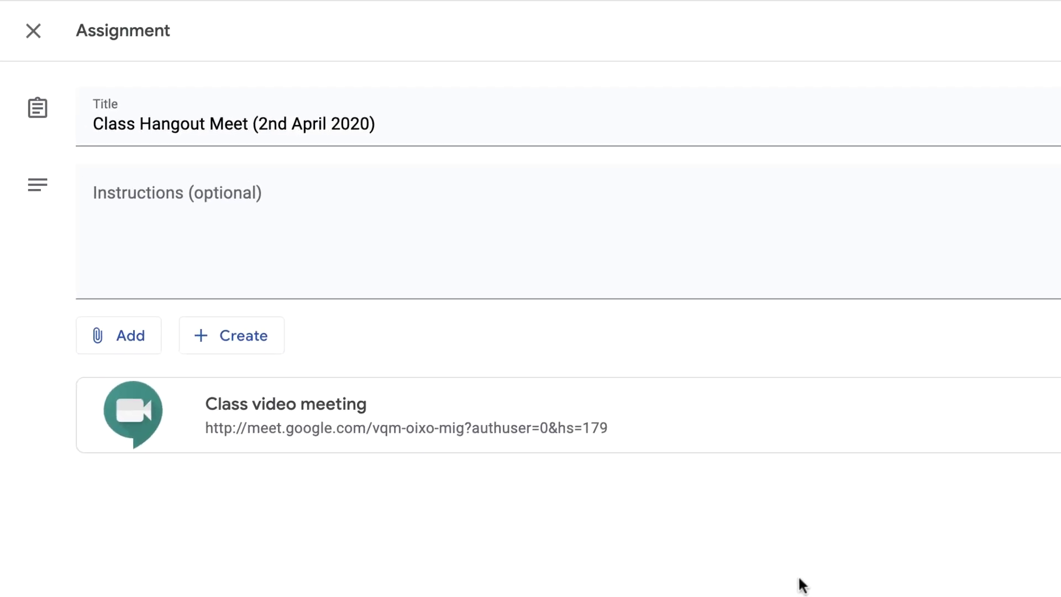
{"action": "left_click", "coordinate": [235, 337]}
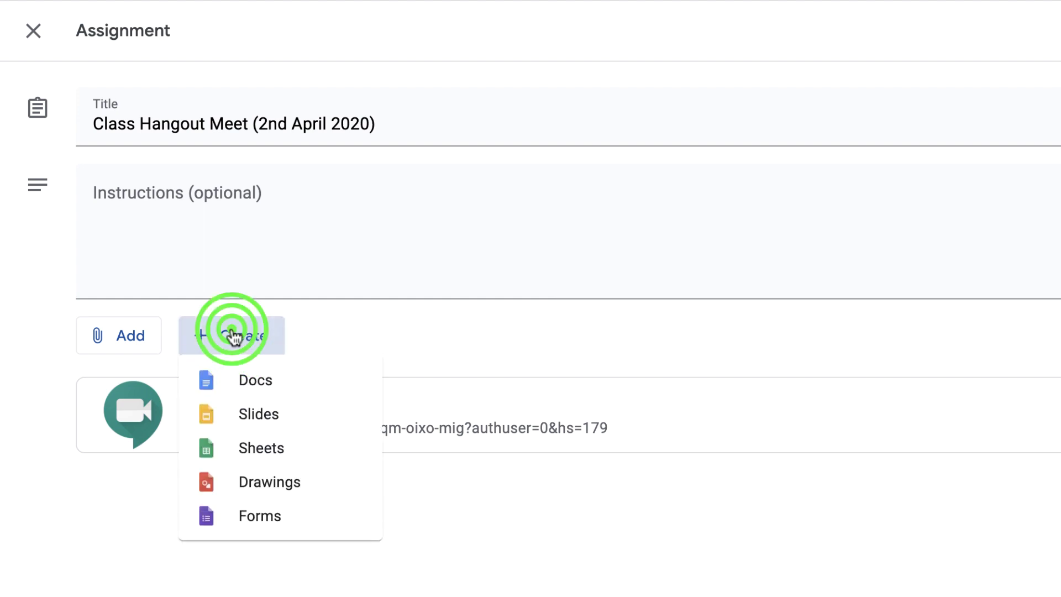
- Create a new Doc named 'Your Virtual Learning Experience' with that phrase as a Heading 1
{"action": "left_click", "coordinate": [260, 382]}
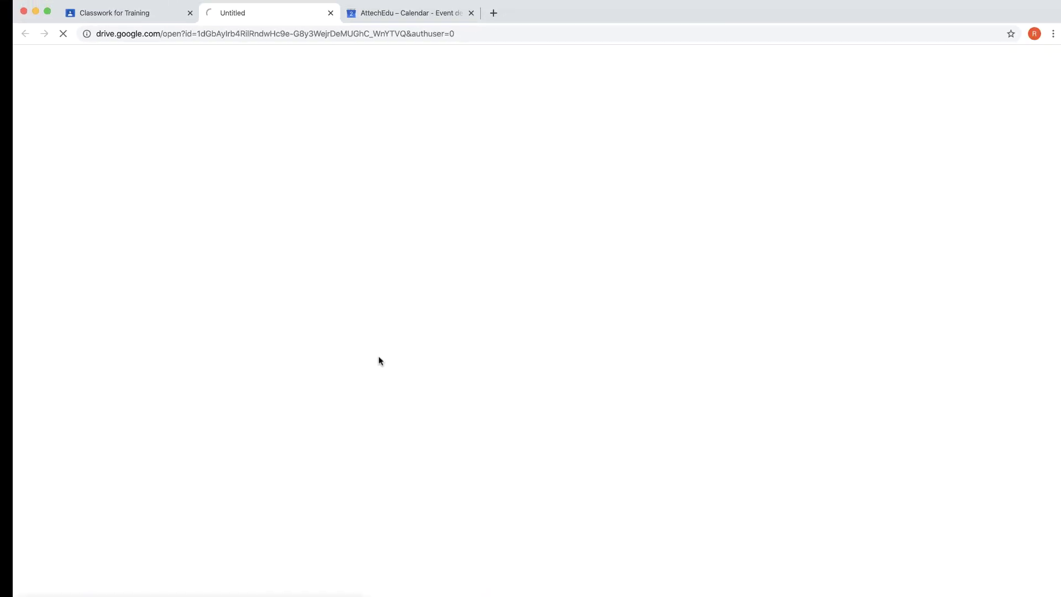
{"action": "type", "text": "Your Virtual Learning Experience"}
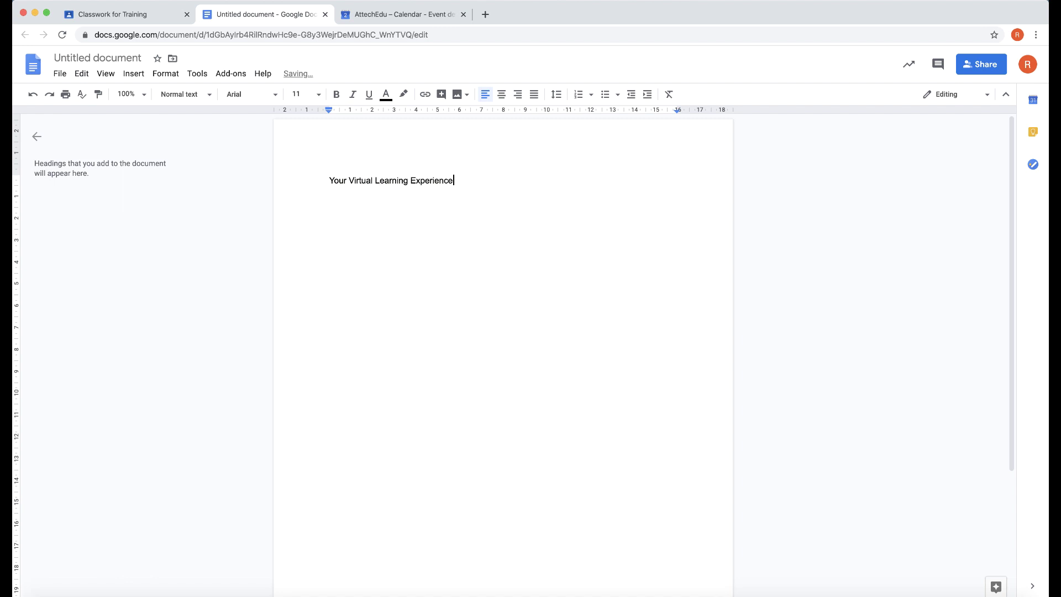
{"action": "left_click", "coordinate": [200, 103]}
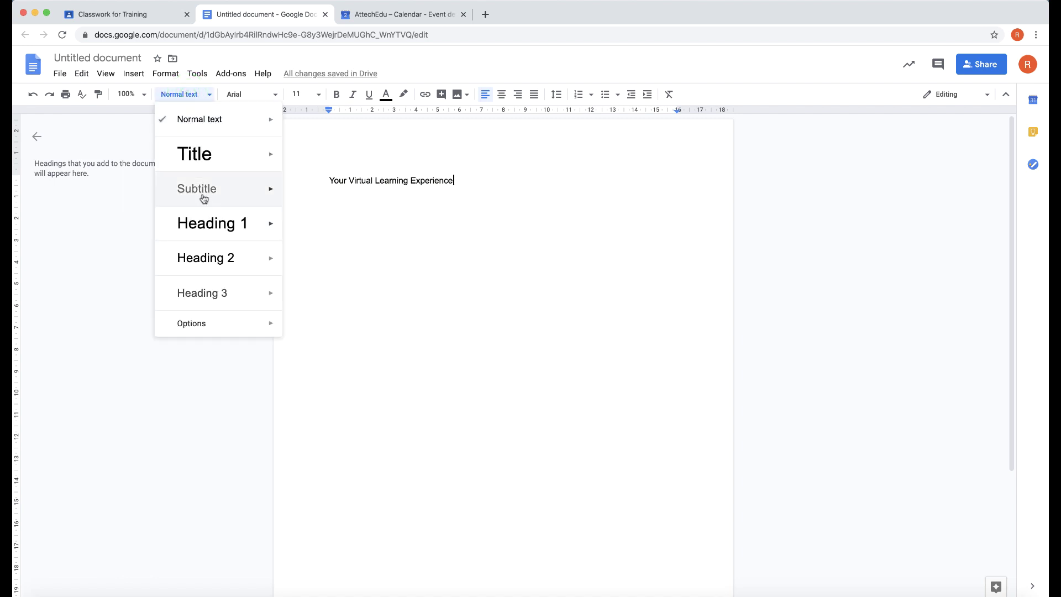
{"action": "left_click", "coordinate": [200, 232]}
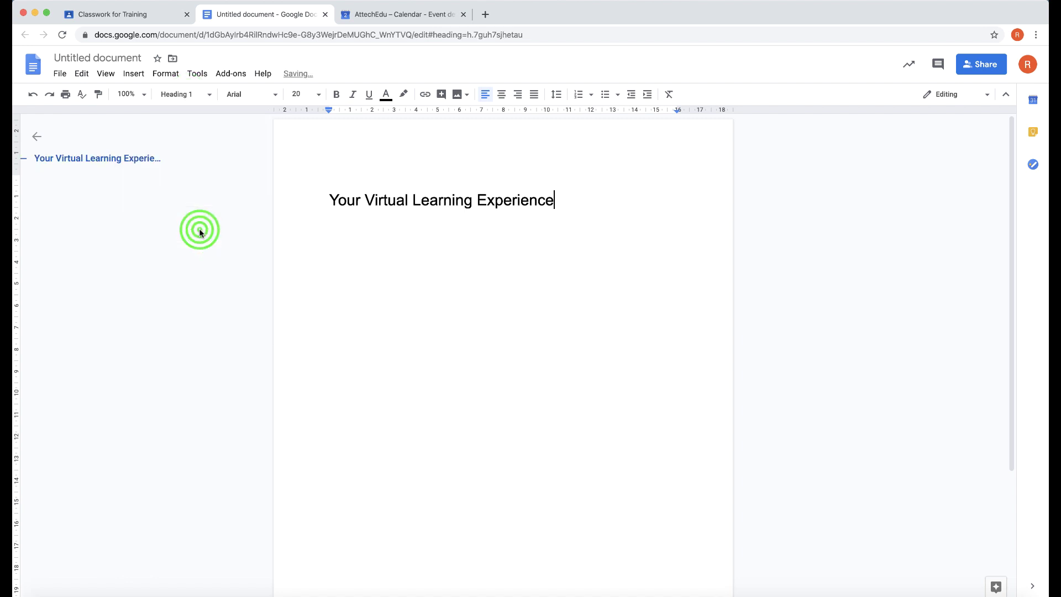
{"action": "left_click", "coordinate": [106, 58]}
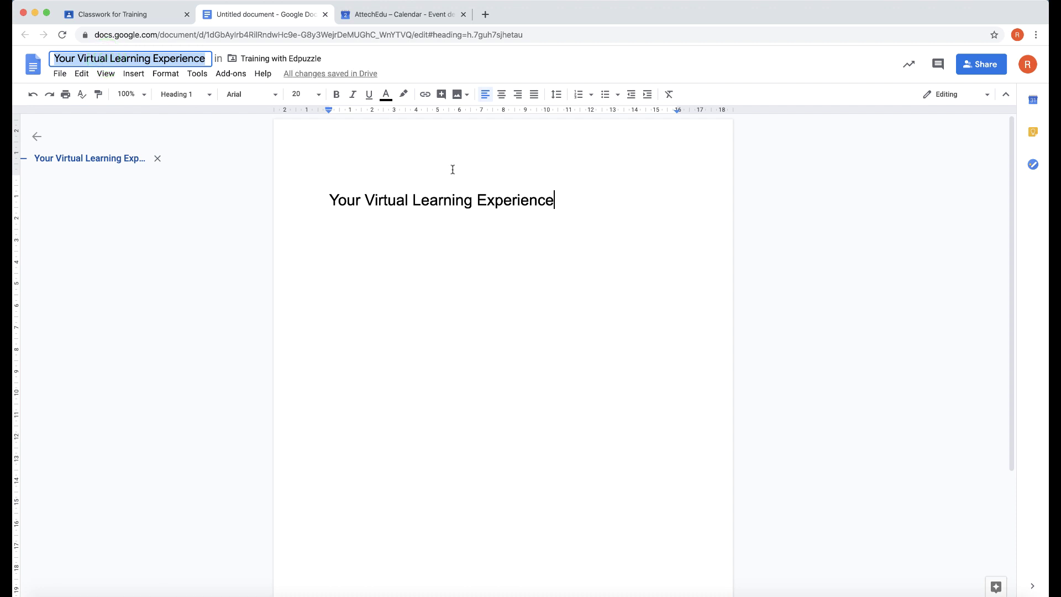
{"action": "left_click", "coordinate": [584, 198]}
{"action": "key", "text": "Return"}
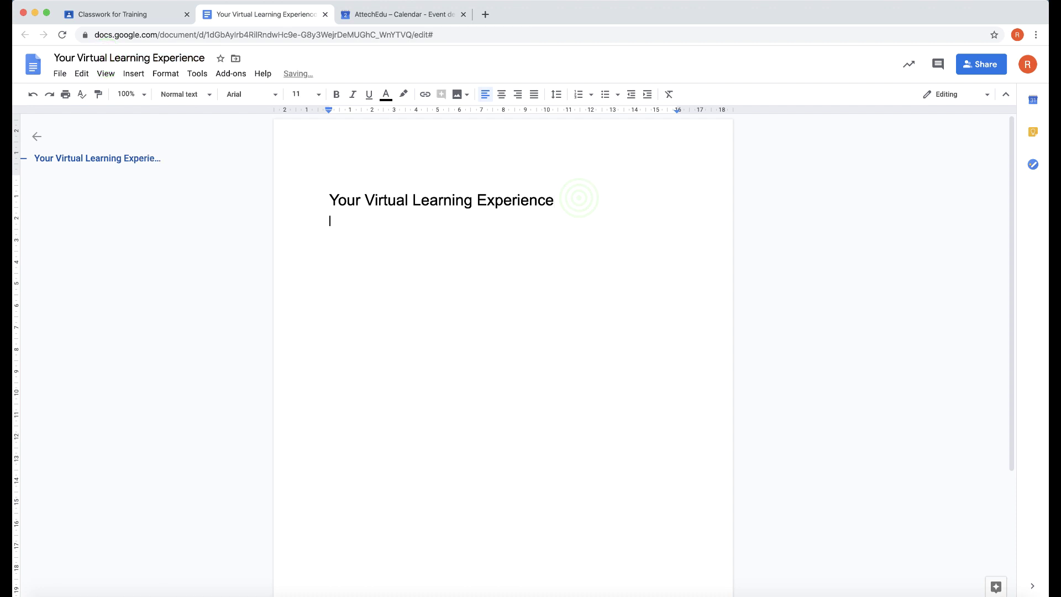
{"action": "left_click", "coordinate": [134, 73]}
- Insert a two-column table, add rows, and narrow the first column
{"action": "mouse_move", "coordinate": [177, 117]}
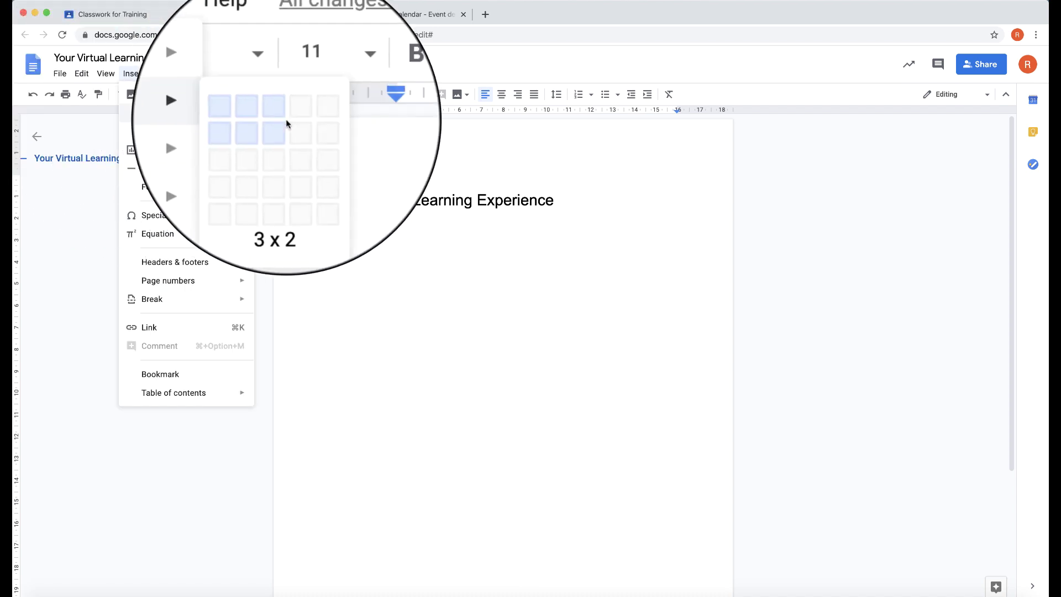
{"action": "left_click", "coordinate": [270, 116]}
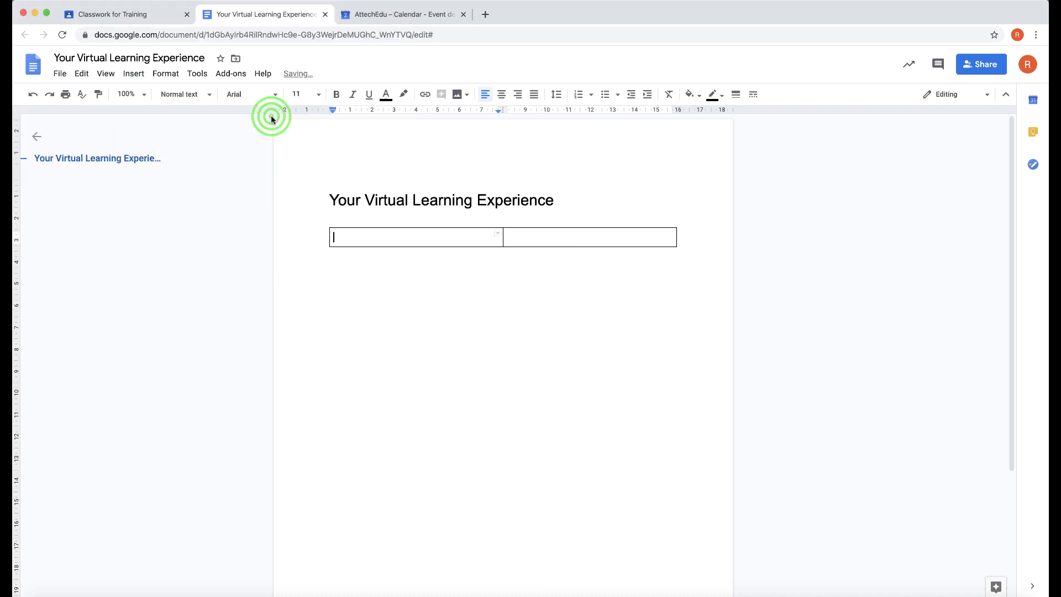
{"action": "key", "text": "Tab"}
{"action": "key", "text": "Tab"}
{"action": "key", "text": "Tab"}
{"action": "key", "text": "Tab"}
{"action": "key", "text": "Tab"}
{"action": "key", "text": "Tab"}
{"action": "key", "text": "Tab"}
{"action": "key", "text": "Tab"}
{"action": "key", "text": "Tab"}
{"action": "key", "text": "Tab"}
{"action": "key", "text": "Tab"}
{"action": "key", "text": "Tab"}
{"action": "key", "text": "Tab"}
{"action": "key", "text": "Tab"}
{"action": "key", "text": "Tab"}
{"action": "key", "text": "Tab"}
{"action": "key", "text": "Tab"}
{"action": "key", "text": "Tab"}
{"action": "key", "text": "Tab"}
{"action": "key", "text": "Tab"}
{"action": "key", "text": "Tab"}
{"action": "key", "text": "Tab"}
{"action": "key", "text": "Tab"}
{"action": "key", "text": "Tab"}
{"action": "key", "text": "Tab"}
{"action": "key", "text": "Tab"}
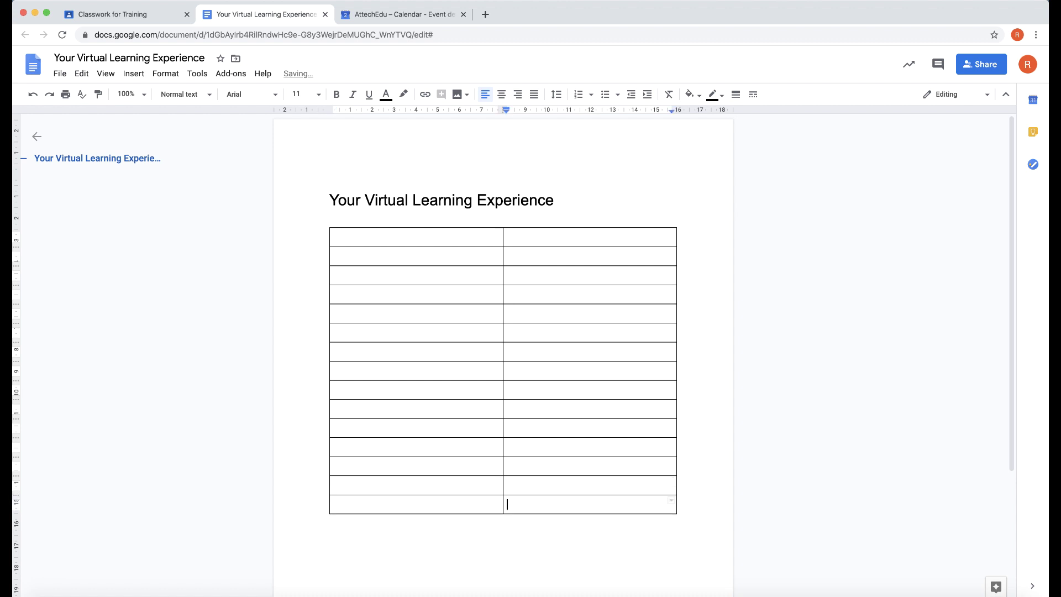
{"action": "key", "text": "Tab"}
{"action": "key", "text": "Tab"}
{"action": "key", "text": "Tab"}
{"action": "key", "text": "Tab"}
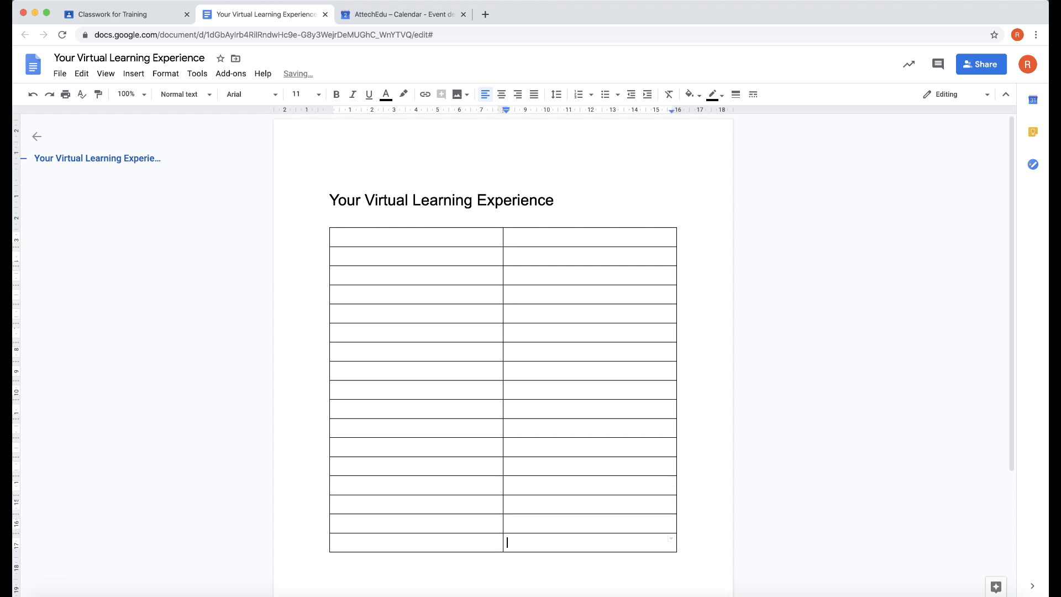
{"action": "left_click_drag", "start_coordinate": [502, 239], "coordinate": [440, 239]}
- Fill the header row with 'Name' and 'How has your virtual learning experience been so far?'
{"action": "left_click", "coordinate": [377, 236]}
{"action": "type", "text": "Name"}
{"action": "left_click", "coordinate": [446, 237]}
{"action": "type", "text": "How has your virtual learning experience been so far?"}
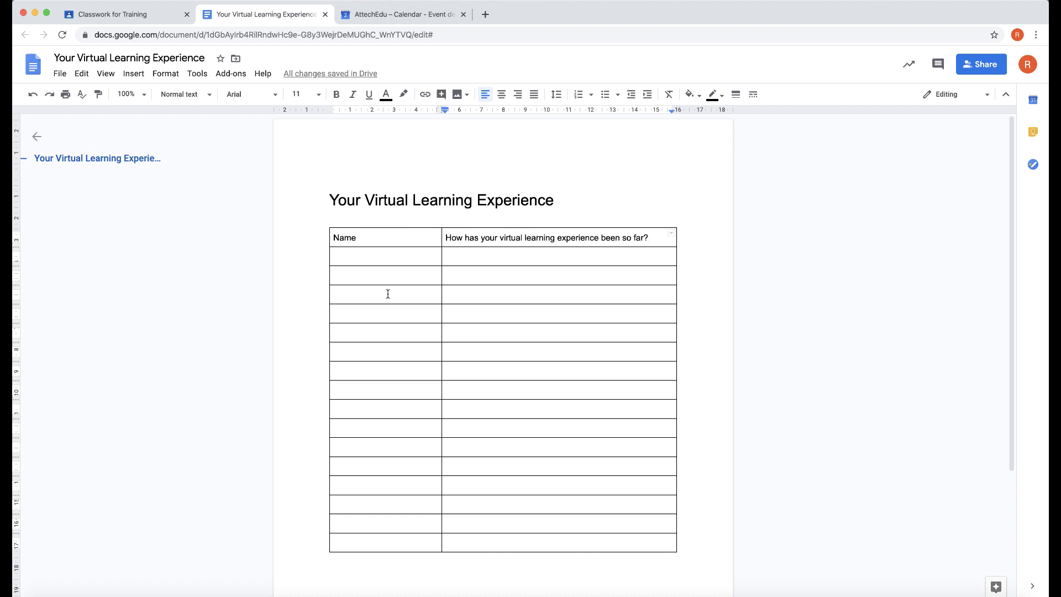
{"action": "left_click", "coordinate": [372, 256]}
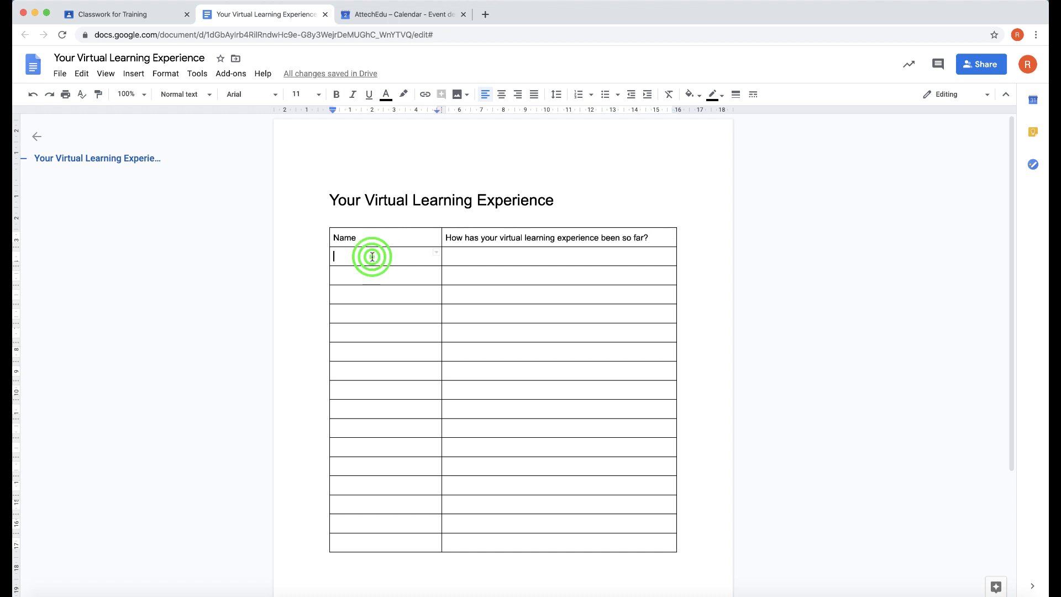
{"action": "left_click", "coordinate": [494, 256]}
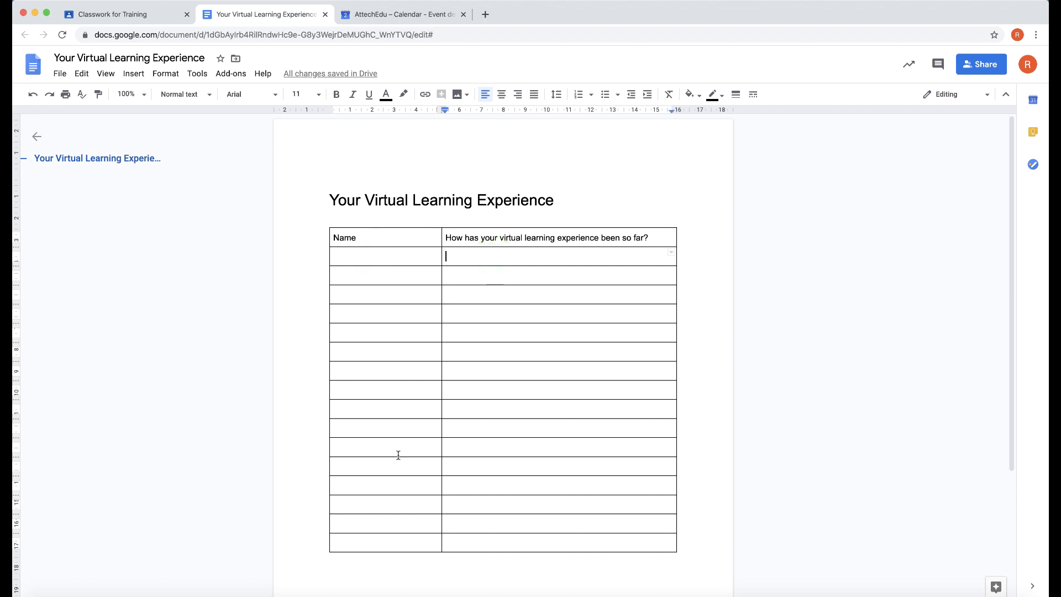
- Add more rows at the table's end, then close the document and dismiss the sharing prompt
{"action": "scroll", "coordinate": [411, 513], "scroll_direction": "down", "scroll_amount": 2}
{"action": "left_click", "coordinate": [406, 434]}
{"action": "key", "text": "Tab"}
{"action": "key", "text": "Tab"}
{"action": "key", "text": "Tab"}
{"action": "key", "text": "Tab"}
{"action": "key", "text": "Tab"}
{"action": "key", "text": "Tab"}
{"action": "key", "text": "Tab"}
{"action": "key", "text": "Tab"}
{"action": "key", "text": "Tab"}
{"action": "key", "text": "Tab"}
{"action": "scroll", "coordinate": [498, 382], "scroll_direction": "up", "scroll_amount": 1}
{"action": "scroll", "coordinate": [499, 381], "scroll_direction": "down", "scroll_amount": 1}
{"action": "scroll", "coordinate": [499, 381], "scroll_direction": "up", "scroll_amount": 2}
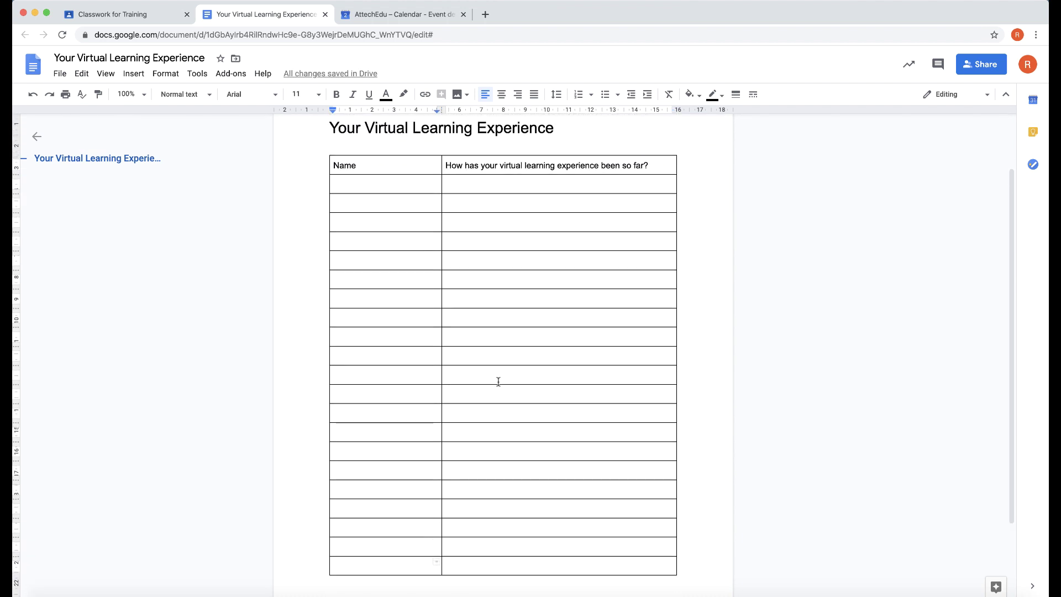
{"action": "left_click", "coordinate": [325, 15]}
{"action": "left_click", "coordinate": [205, 381]}
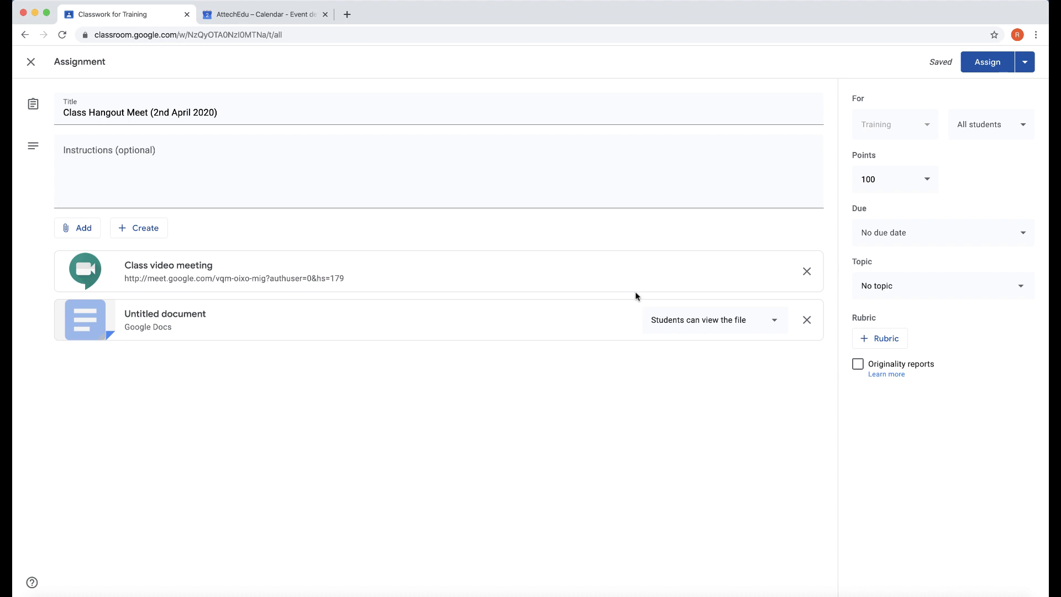
- Let students edit the feedback Doc and file the assignment under a new topic, 'Hangout Meets'
{"action": "left_click", "coordinate": [773, 319]}
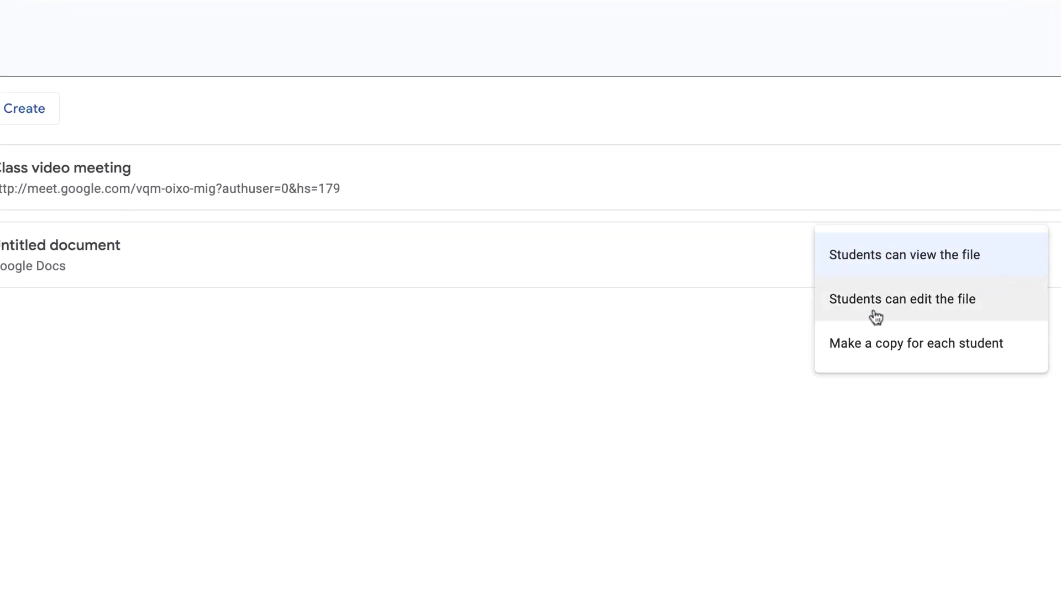
{"action": "left_click", "coordinate": [935, 305]}
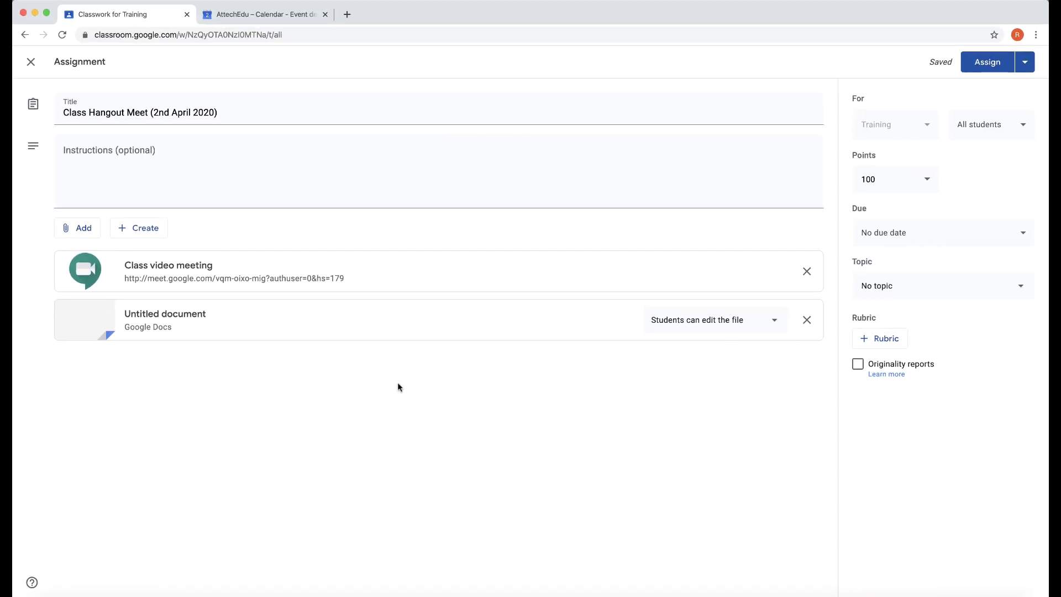
{"action": "left_click", "coordinate": [1000, 289]}
{"action": "left_click", "coordinate": [919, 313]}
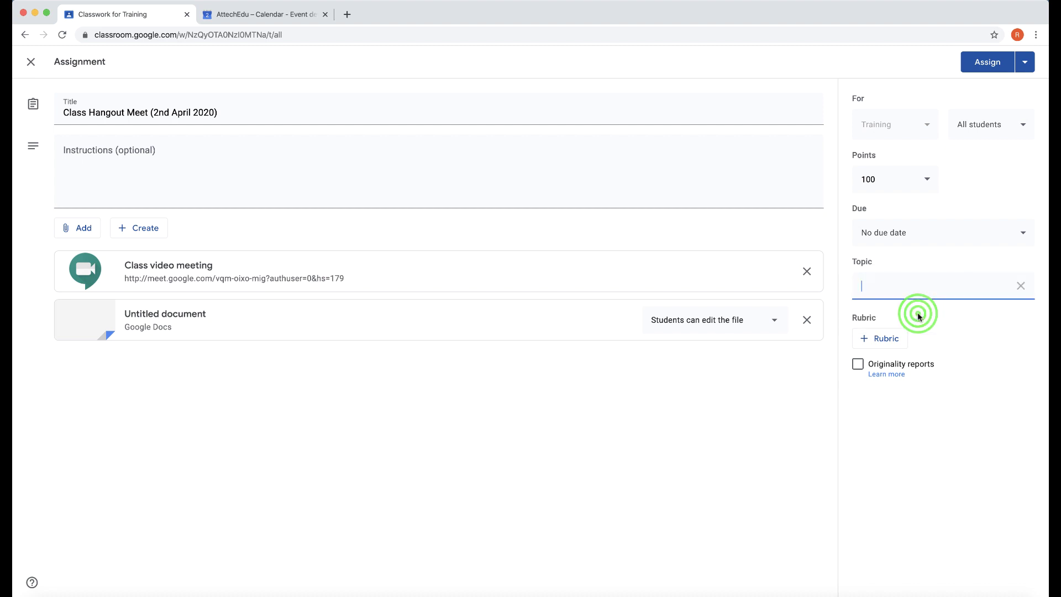
{"action": "type", "text": "Hangout Meets"}
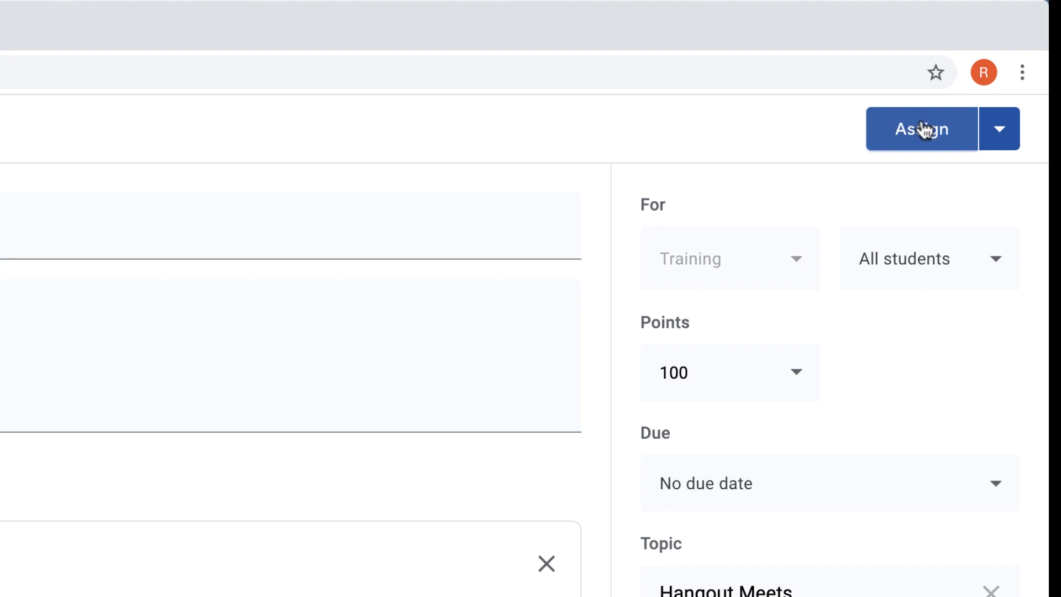
- Schedule the assignment to post on 2 April 2020 at 12:25
{"action": "left_click", "coordinate": [1002, 131]}
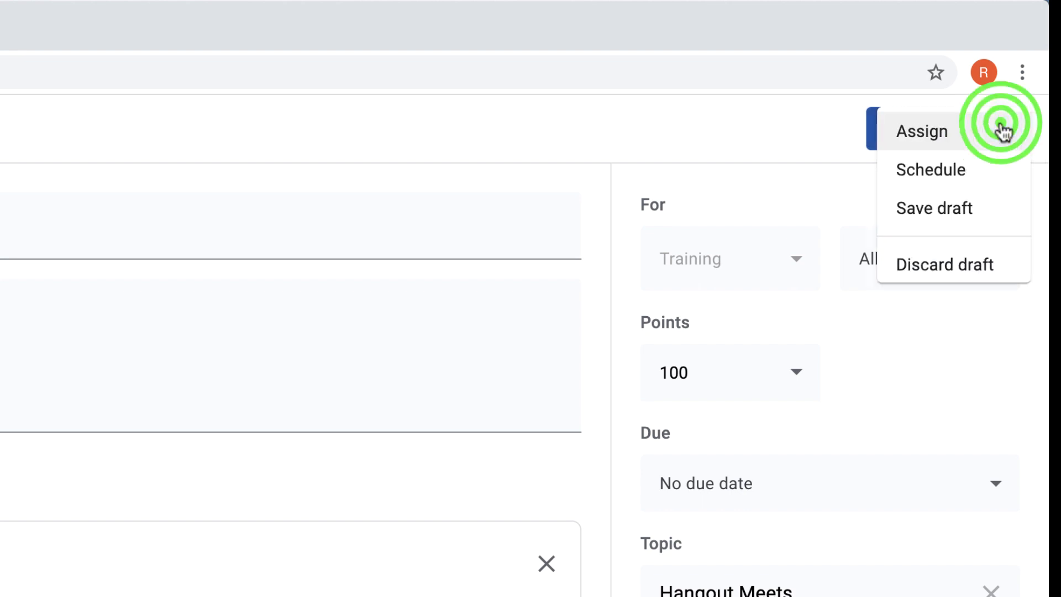
{"action": "left_click", "coordinate": [965, 178]}
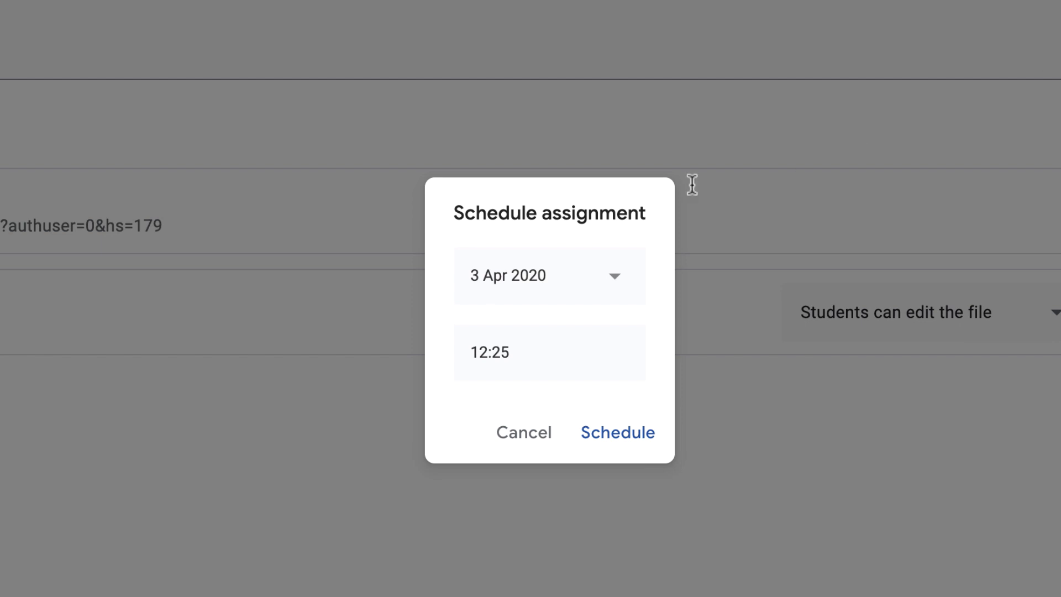
{"action": "left_click", "coordinate": [614, 276]}
{"action": "left_click", "coordinate": [586, 390]}
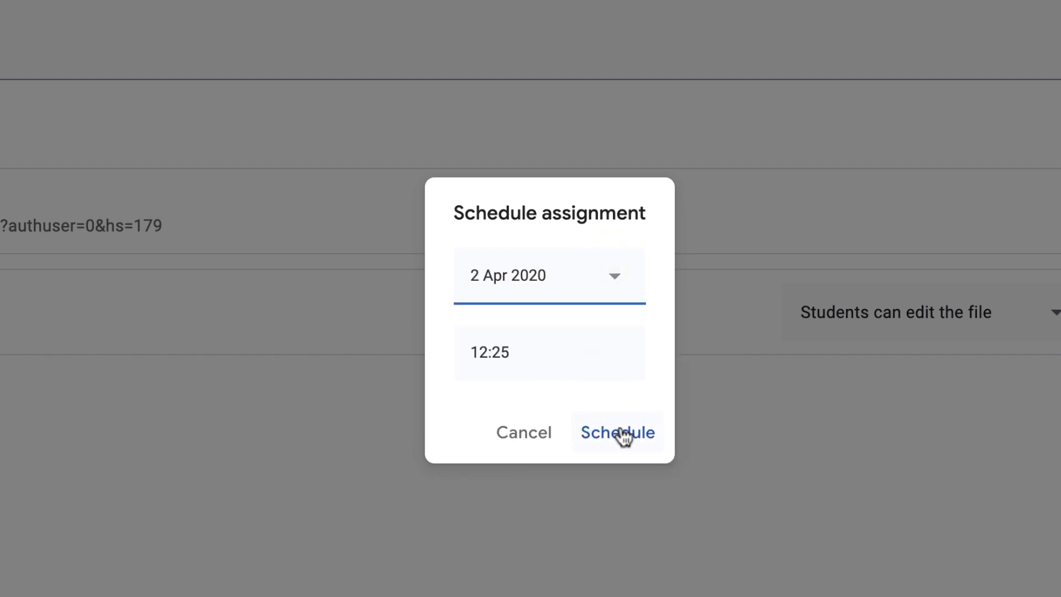
{"action": "left_click", "coordinate": [622, 434]}
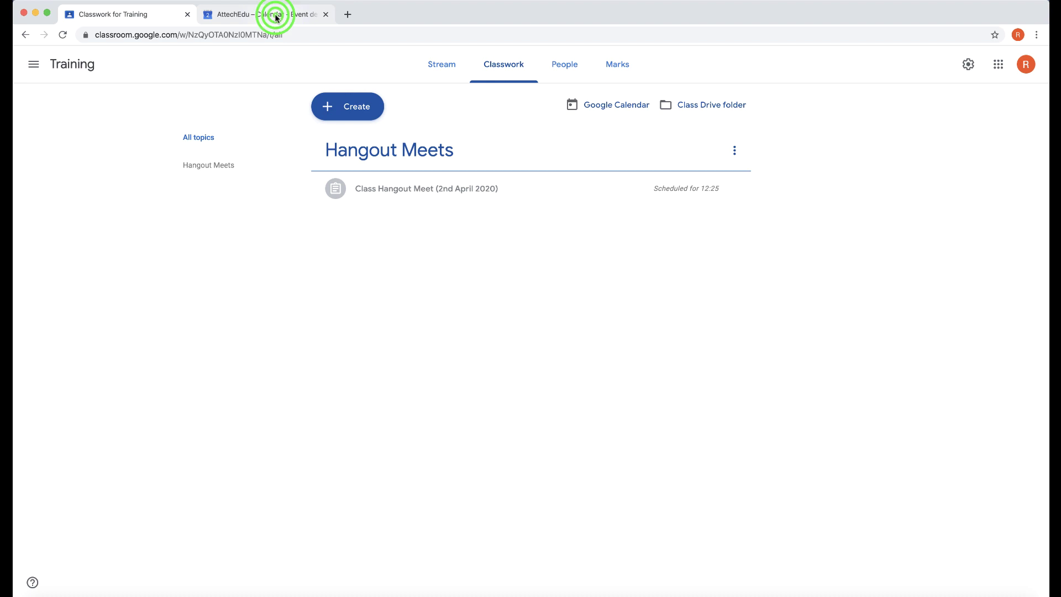
- Open the 'Hangout Meet with My Class' calendar event and join its Hangouts Meet
{"action": "left_click", "coordinate": [276, 17]}
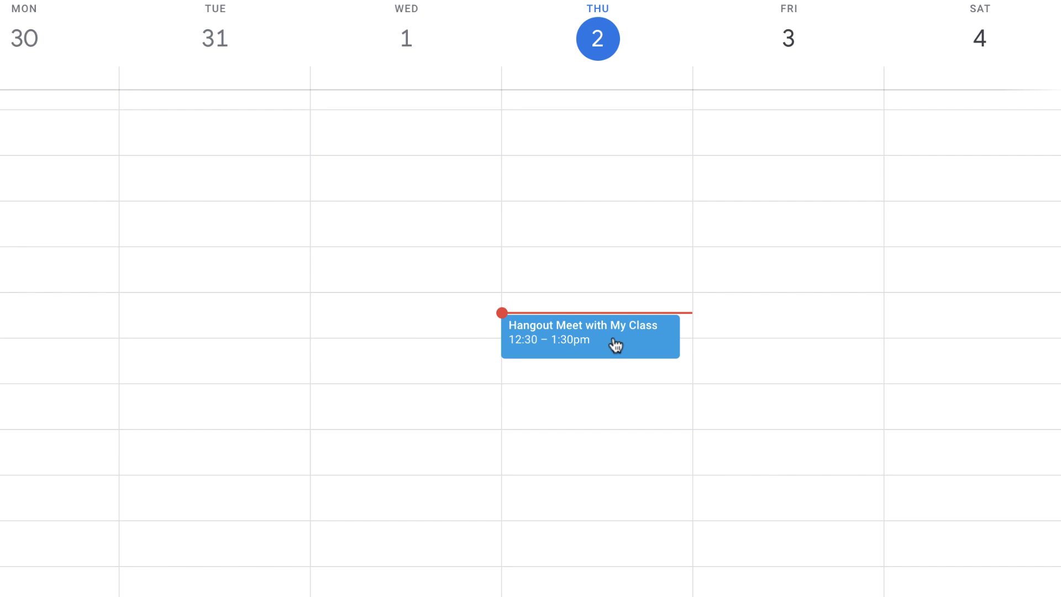
{"action": "left_click", "coordinate": [604, 344]}
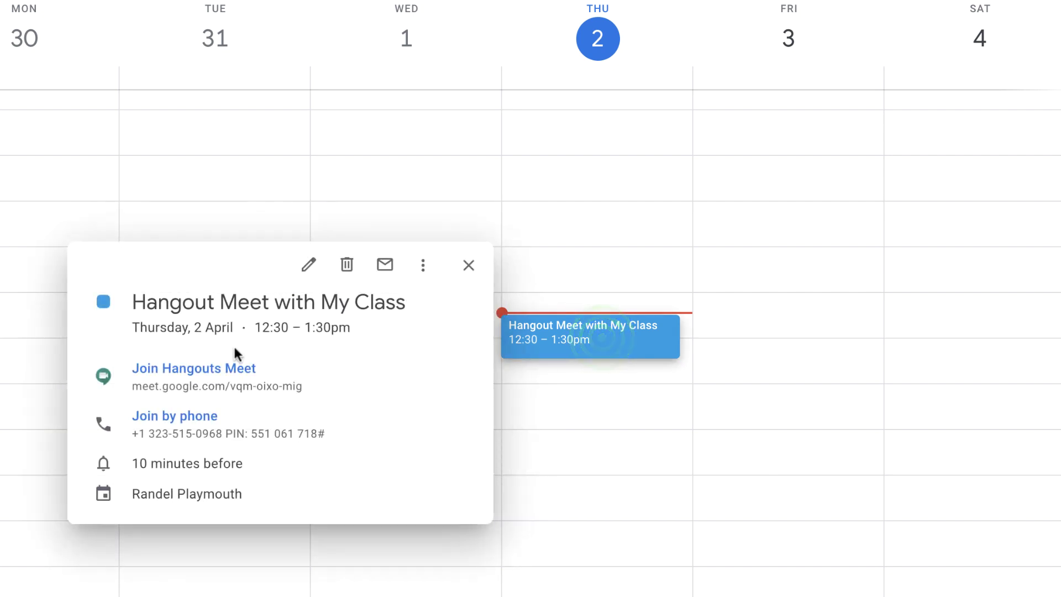
{"action": "left_click", "coordinate": [191, 370]}
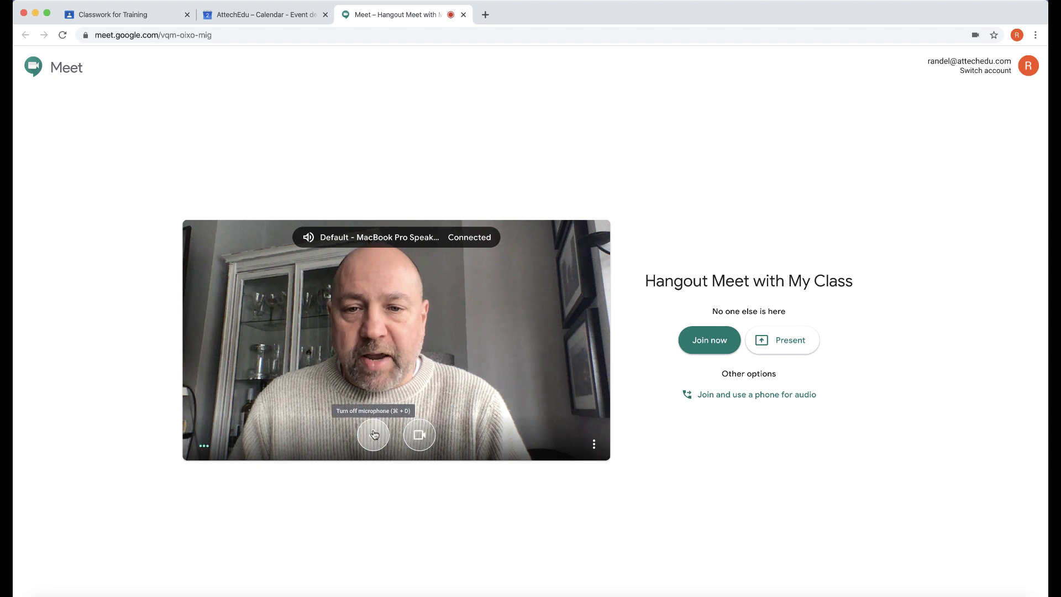
- Enter the 'Hangout Meet with My Class' call as the teacher from the pre-join page
{"action": "left_click", "coordinate": [710, 339]}
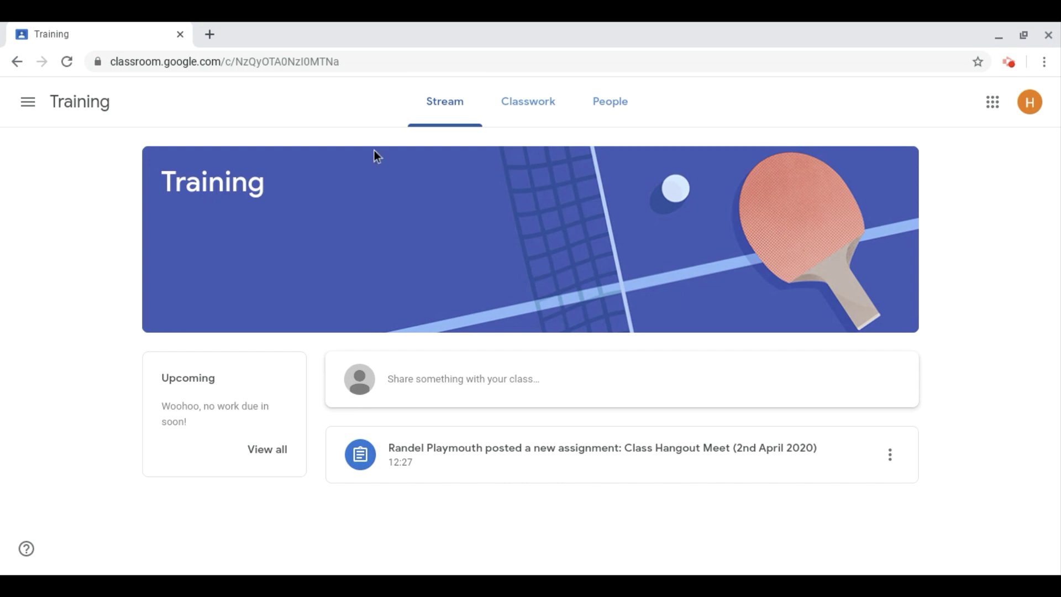
- Expand the Class Hangout Meet assignment on Classwork and launch its Class video meeting link
{"action": "left_click", "coordinate": [530, 104]}
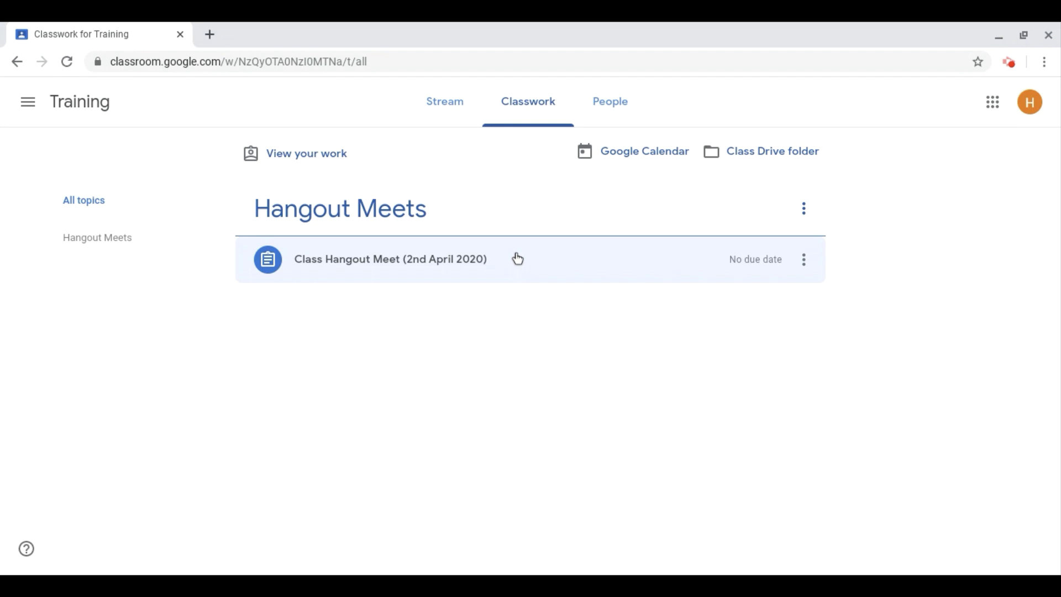
{"action": "left_click", "coordinate": [534, 261]}
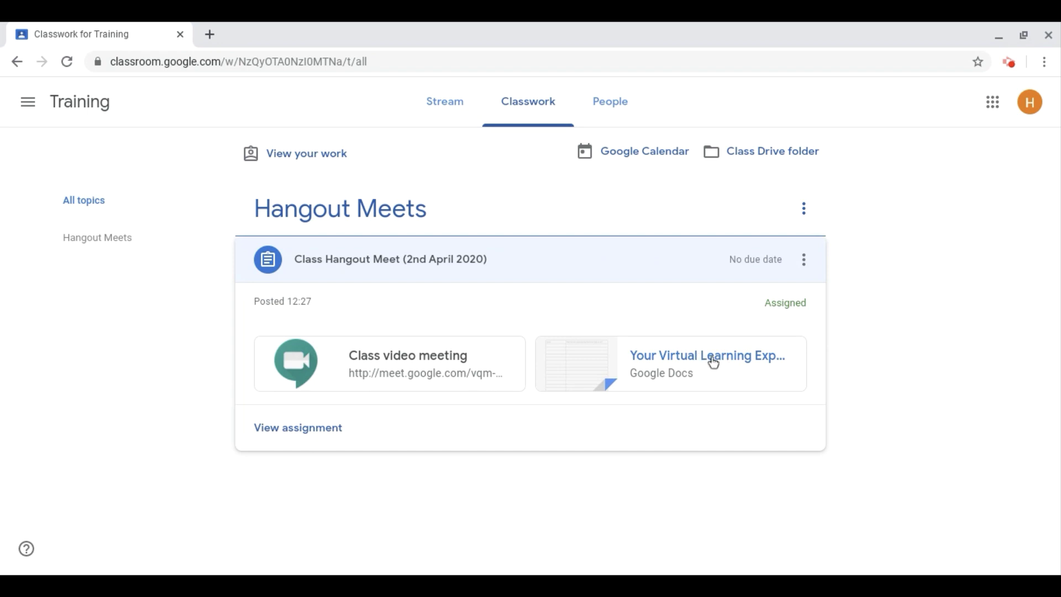
{"action": "left_click", "coordinate": [413, 359]}
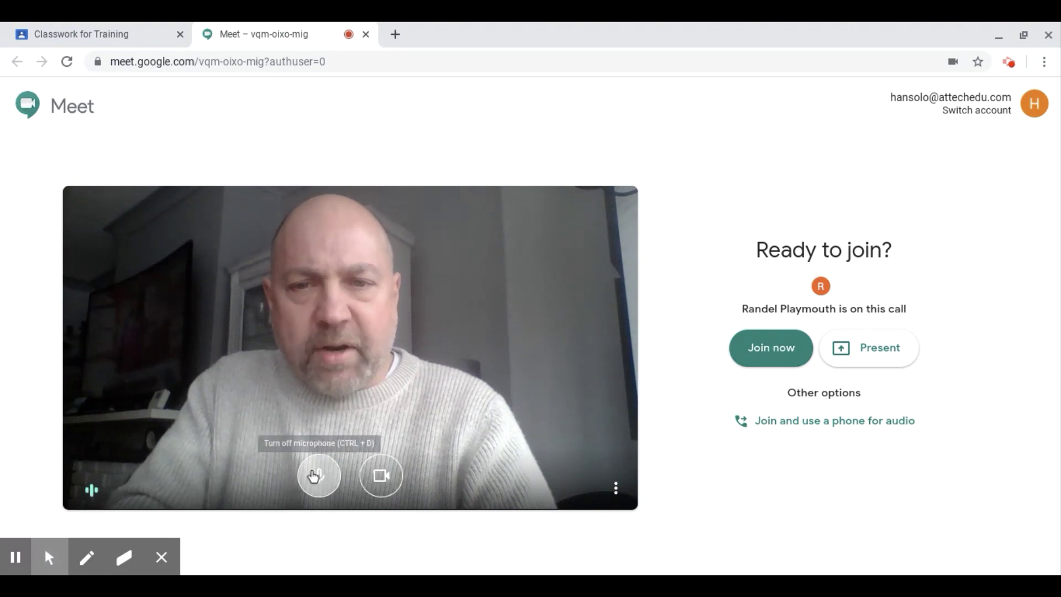
- Join the class call as the student with the microphone muted, then return to Classwork
{"action": "left_click", "coordinate": [323, 476]}
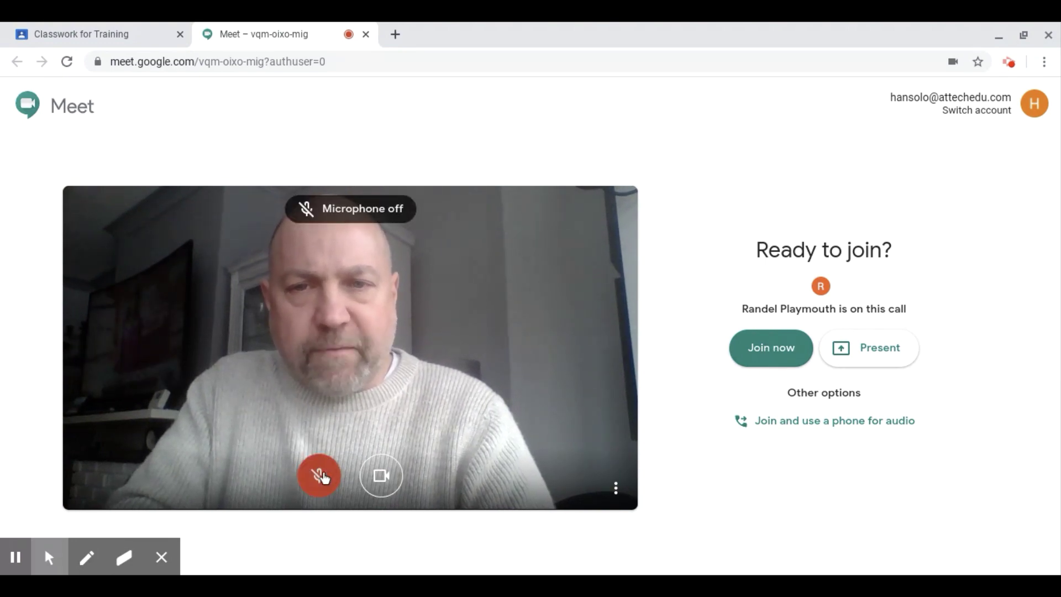
{"action": "left_click", "coordinate": [775, 348]}
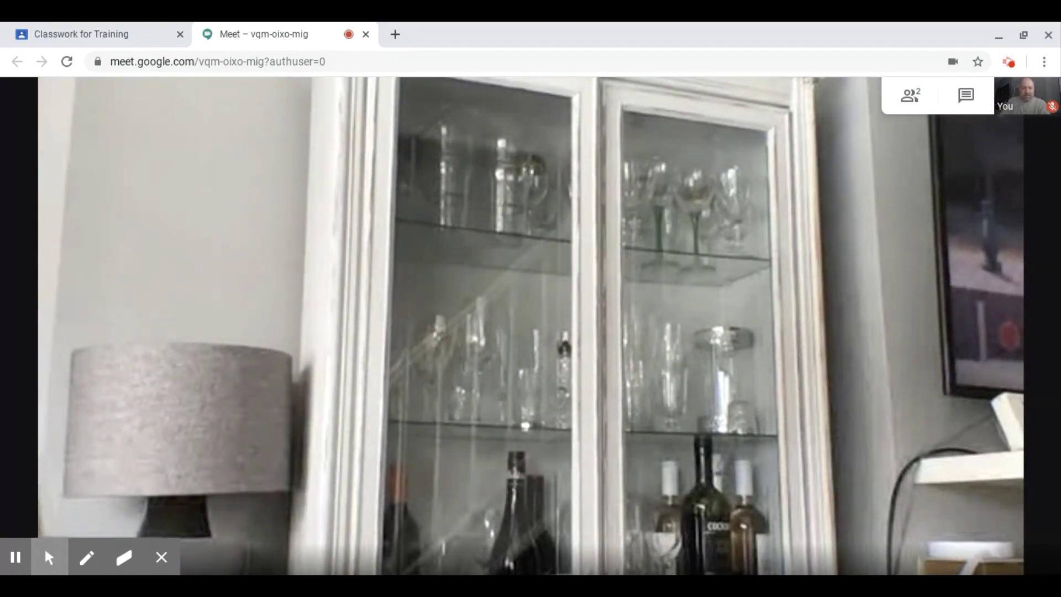
{"action": "left_click", "coordinate": [111, 42]}
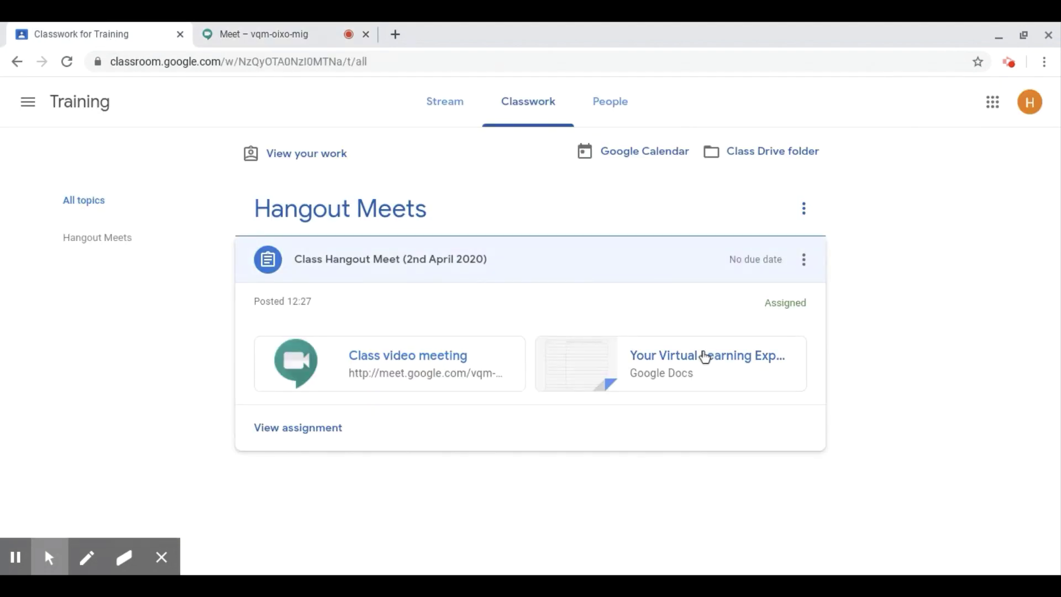
- Open the 'Your Virtual Learning Experience' Doc and enter the student's name in the first Name cell
{"action": "left_click", "coordinate": [706, 358]}
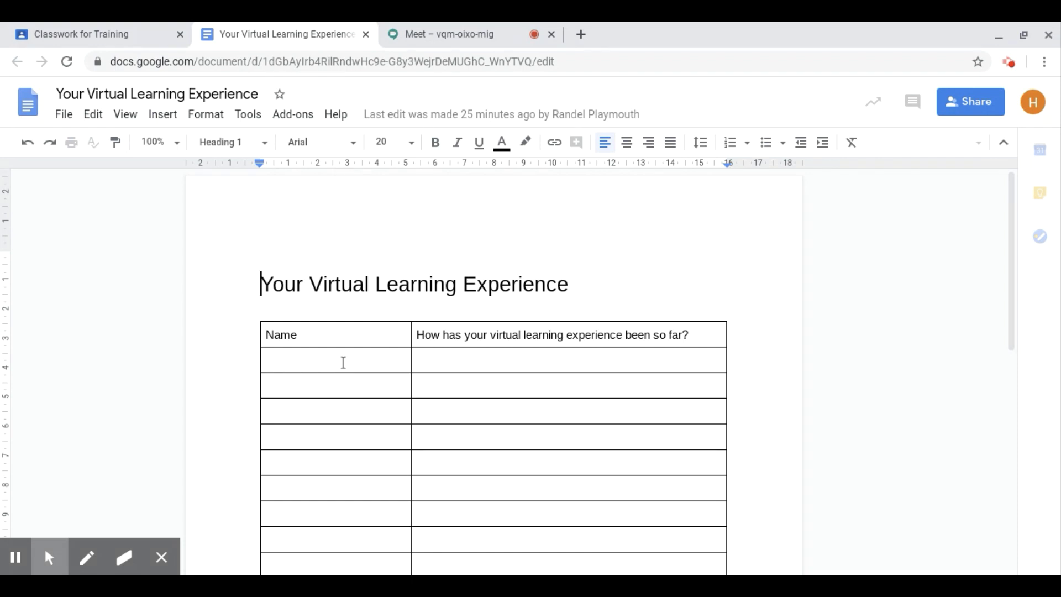
{"action": "left_click", "coordinate": [343, 362]}
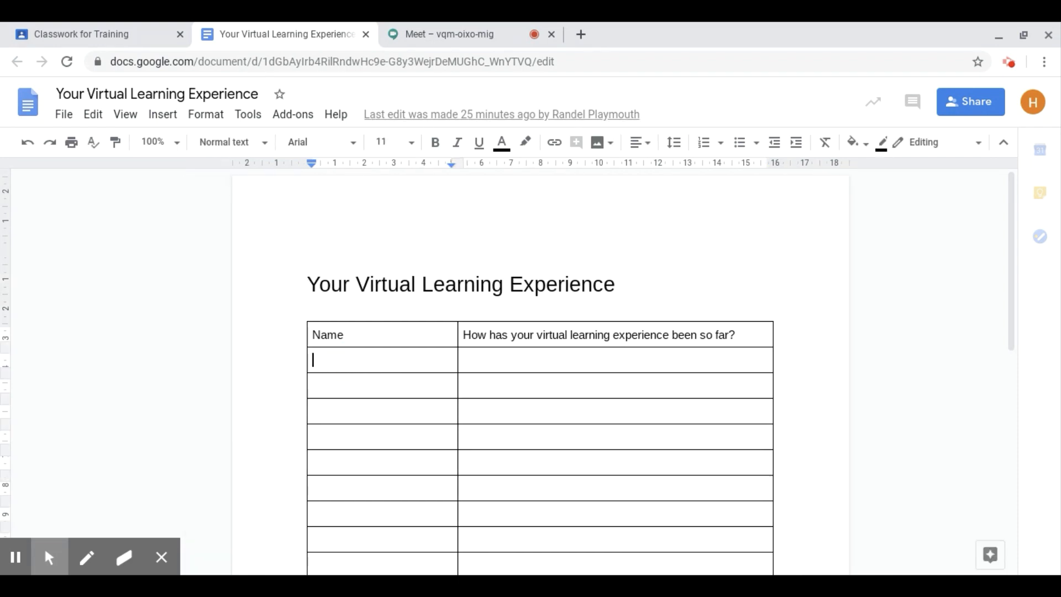
{"action": "type", "text": "Richardf"}
{"action": "left_click", "coordinate": [442, 33]}
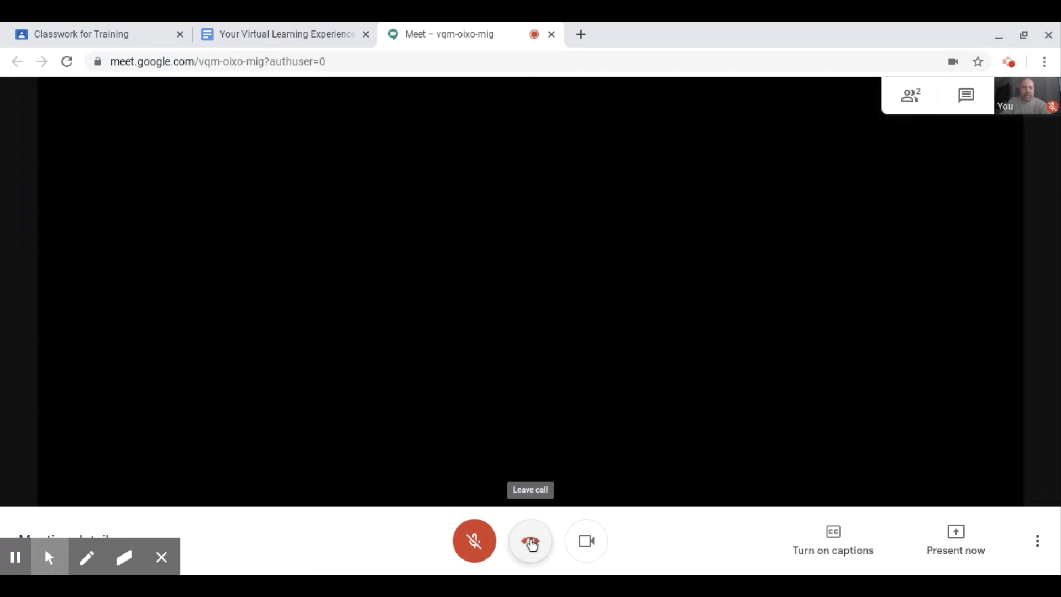
- Hang up to leave the 'Hangout Meet with My Class' call as the student
{"action": "left_click", "coordinate": [532, 545]}
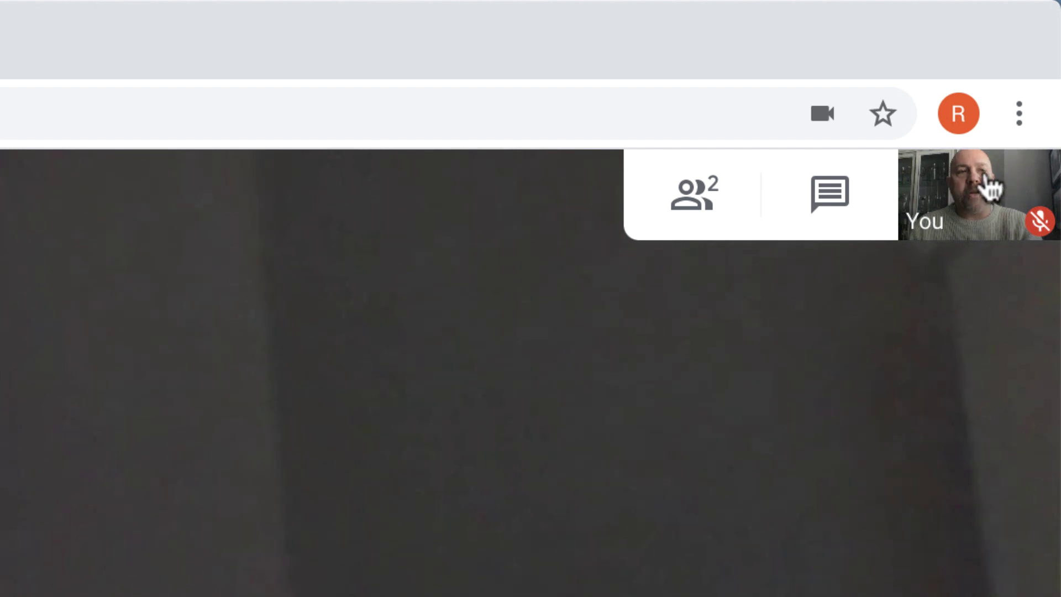
- Pin the teacher's own camera to the main view and dismiss the student-joined notice
{"action": "left_click", "coordinate": [981, 187]}
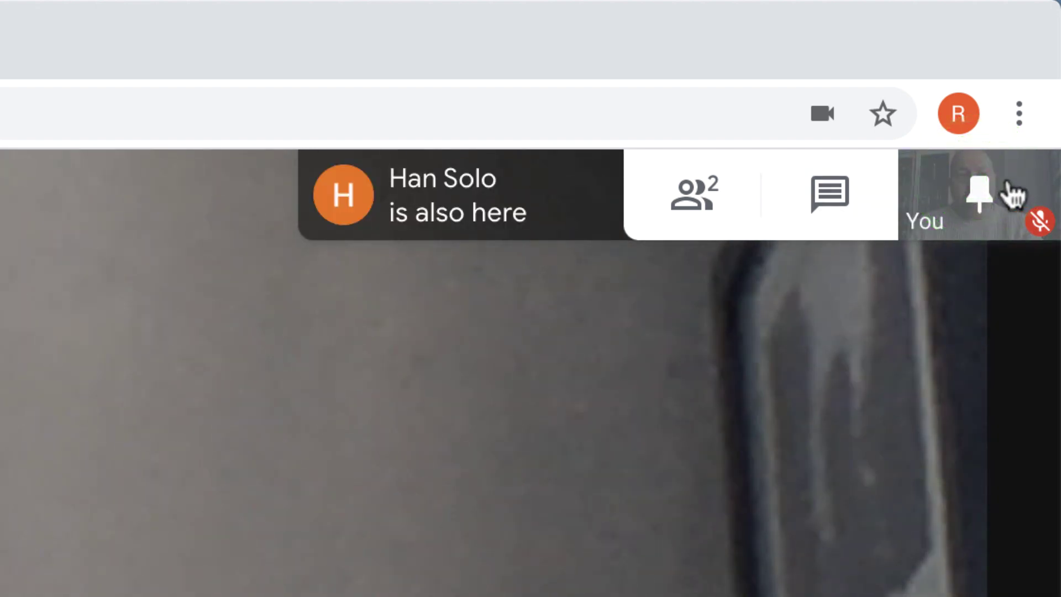
{"action": "left_click", "coordinate": [487, 188]}
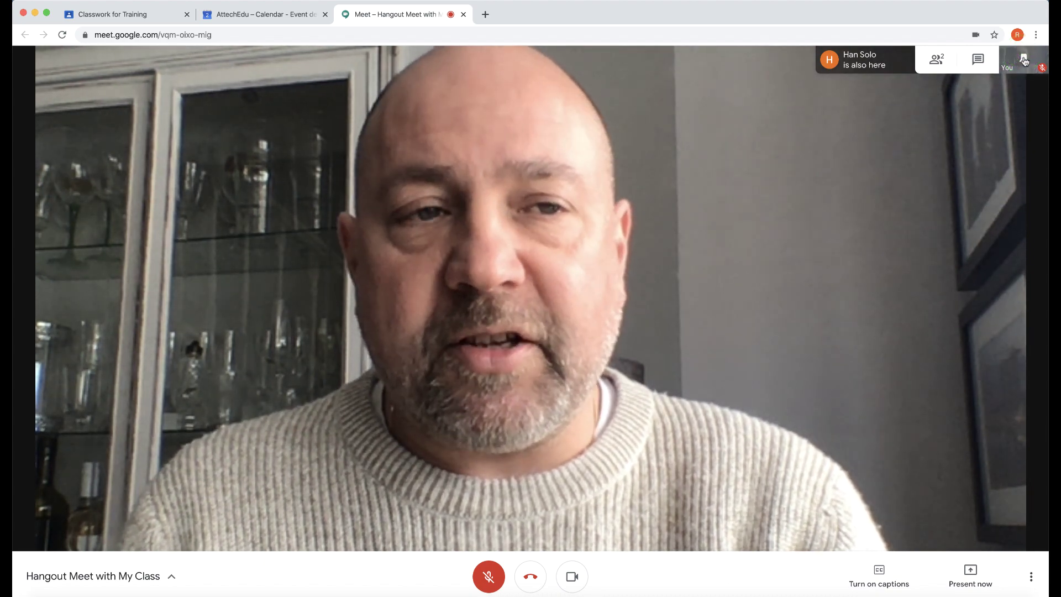
{"action": "left_click", "coordinate": [1024, 60]}
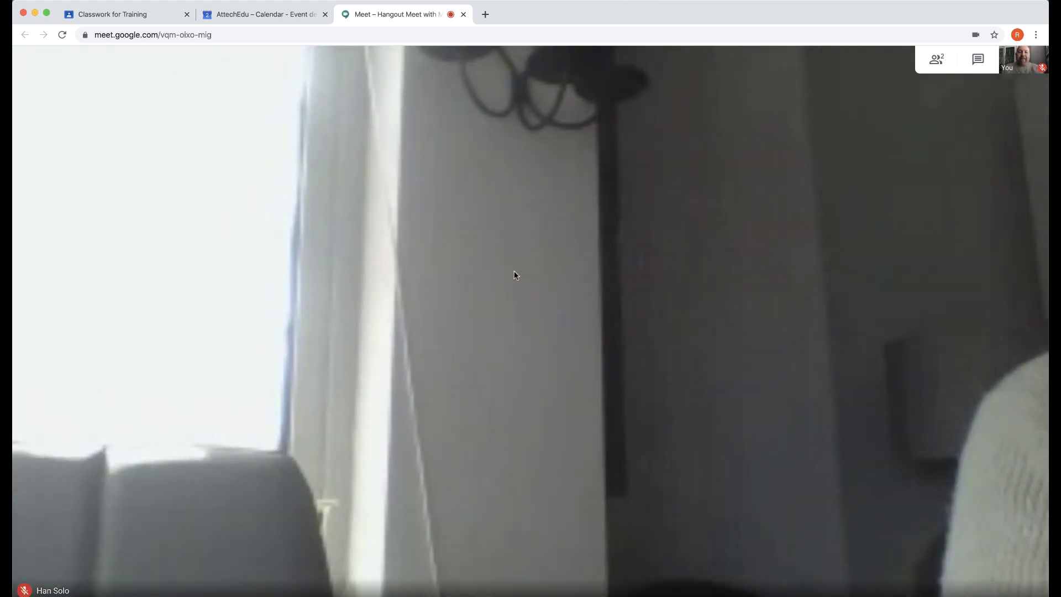
- Confirm in the People panel that only the teacher remains, then leave the meeting
{"action": "mouse_move", "coordinate": [527, 518]}
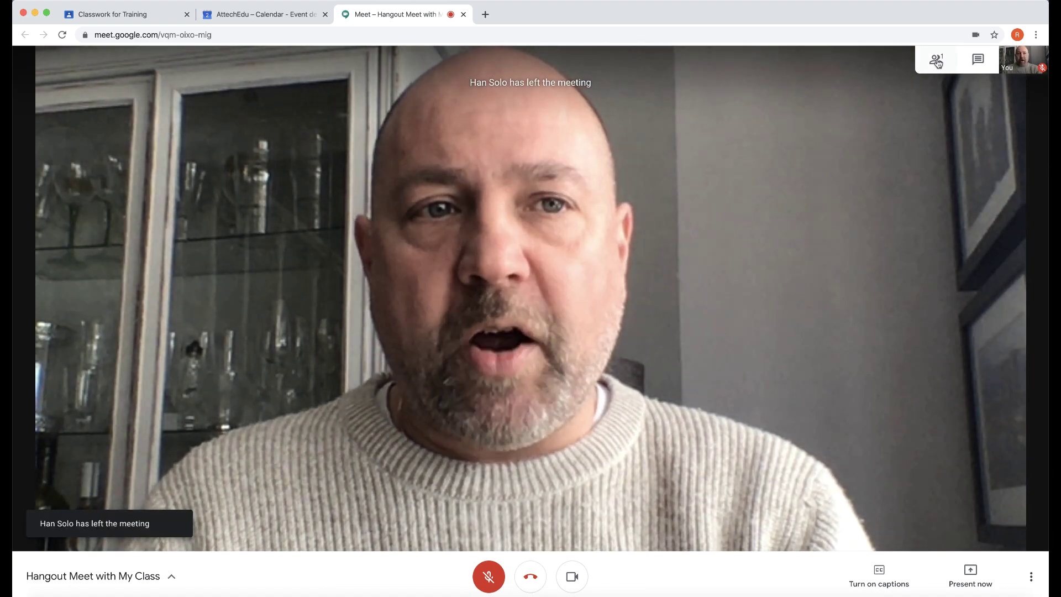
{"action": "left_click", "coordinate": [938, 61]}
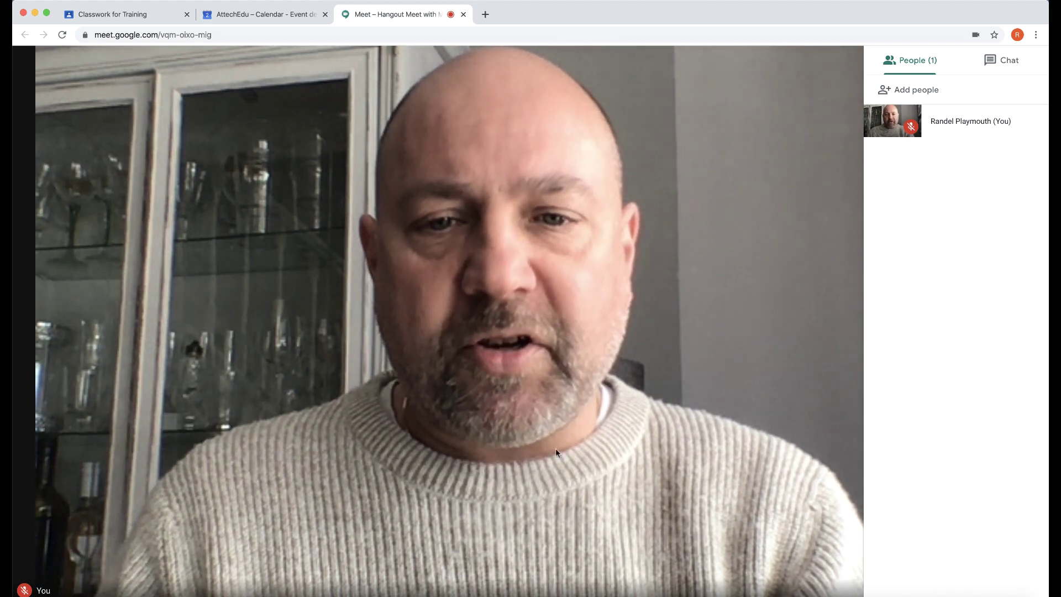
{"action": "left_click", "coordinate": [537, 450]}
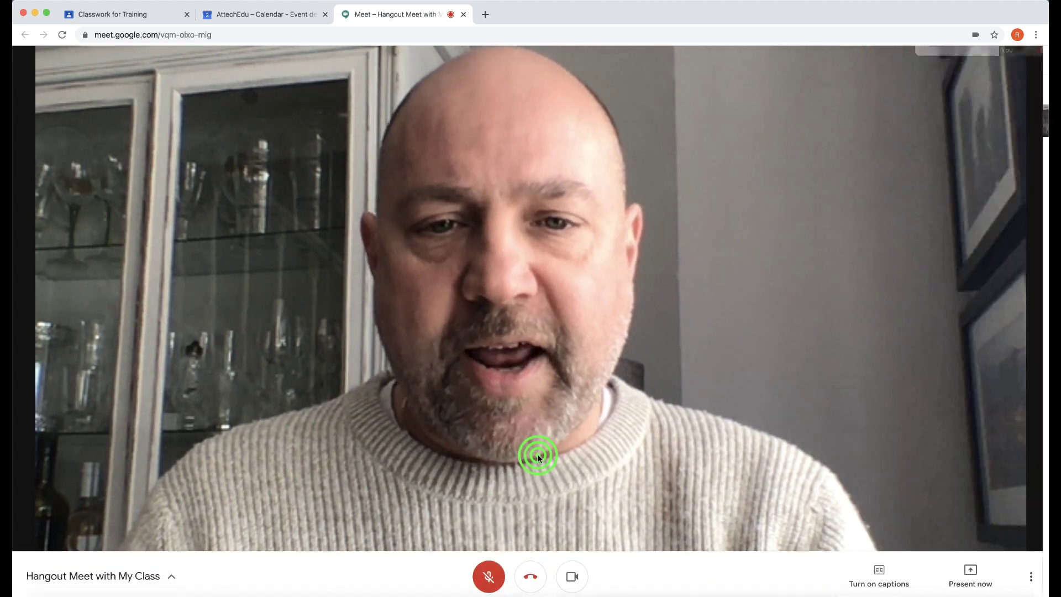
{"action": "left_click", "coordinate": [528, 575]}
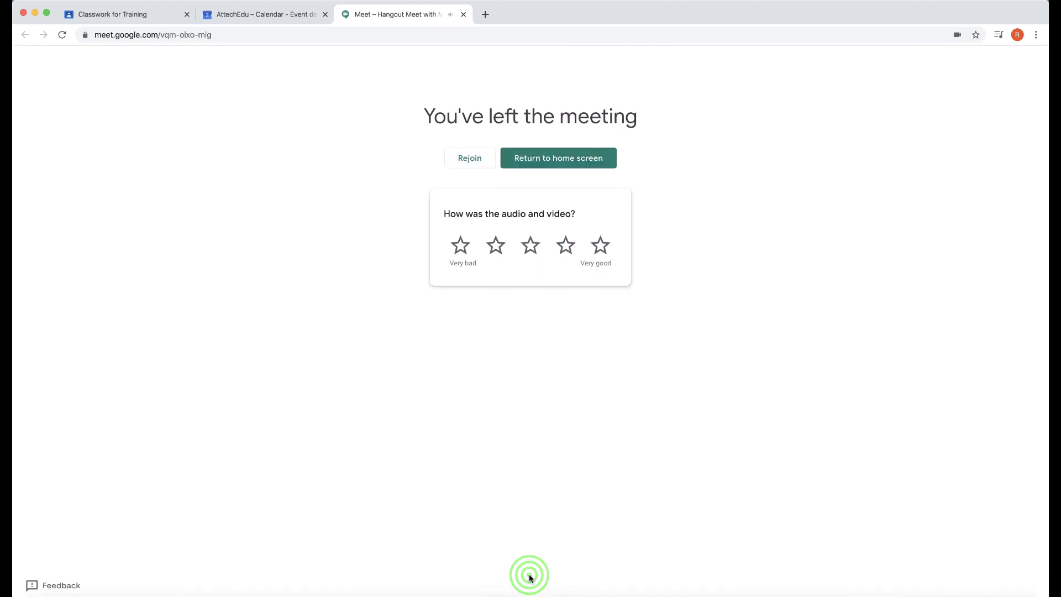